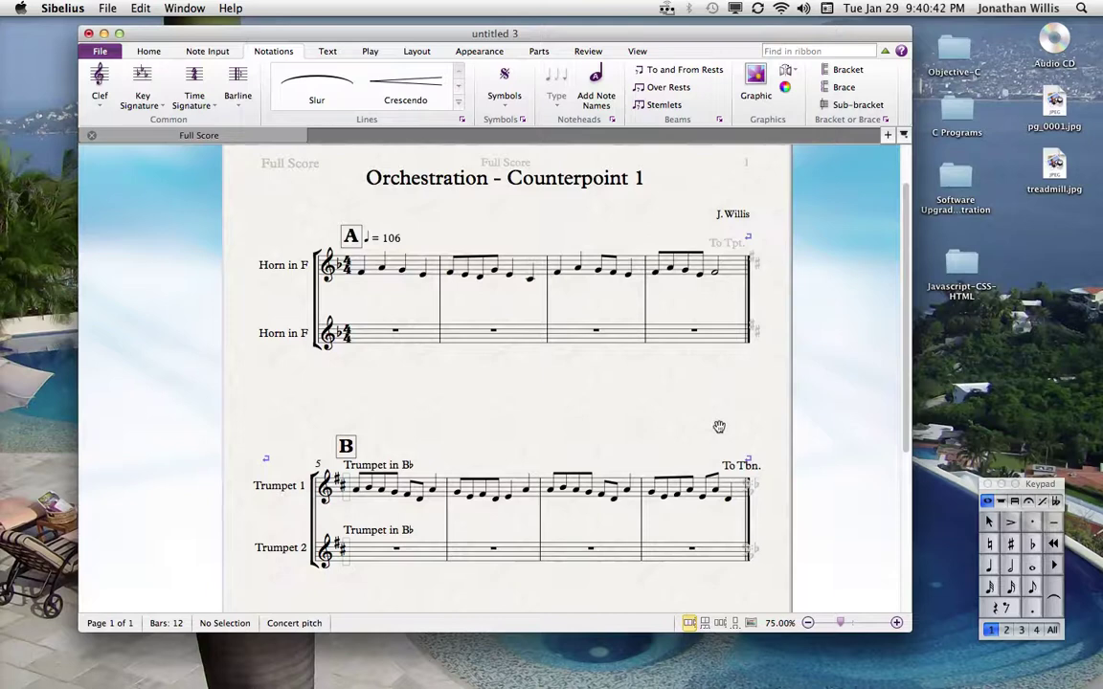
Slur the opening horn notes of bars 1 and 2 and make a bar 2 note staccato.
left_click_drag(719, 426, 712, 405)
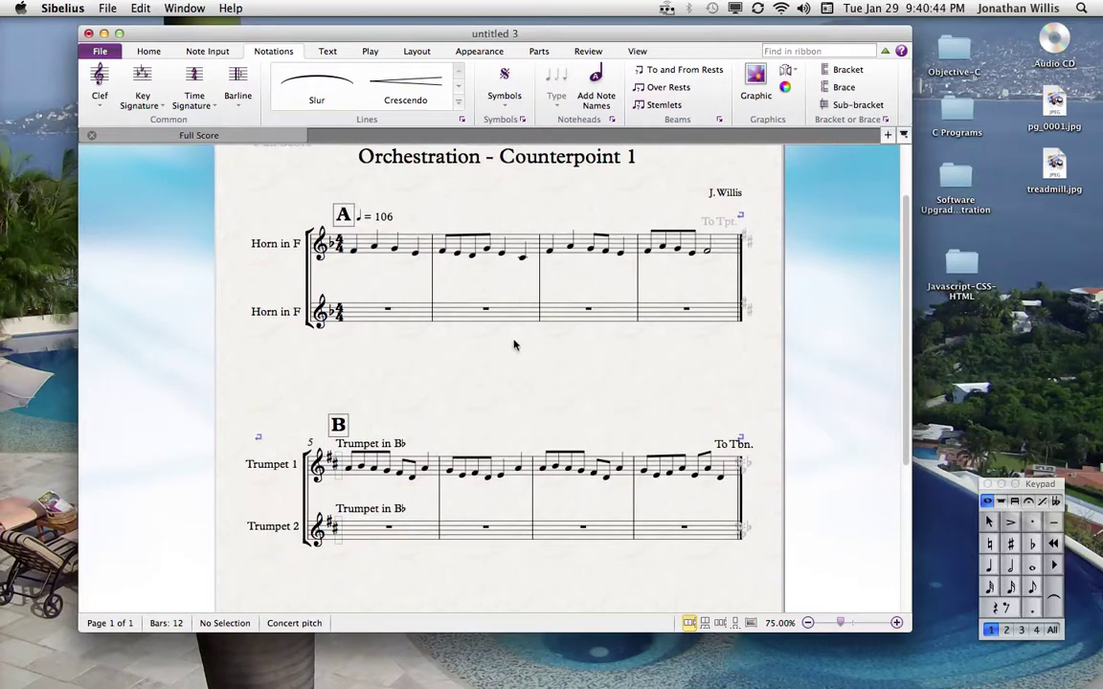
mouse_move(428, 423)
left_mouse_down()
mouse_move(408, 428)
mouse_move(419, 436)
left_mouse_up()
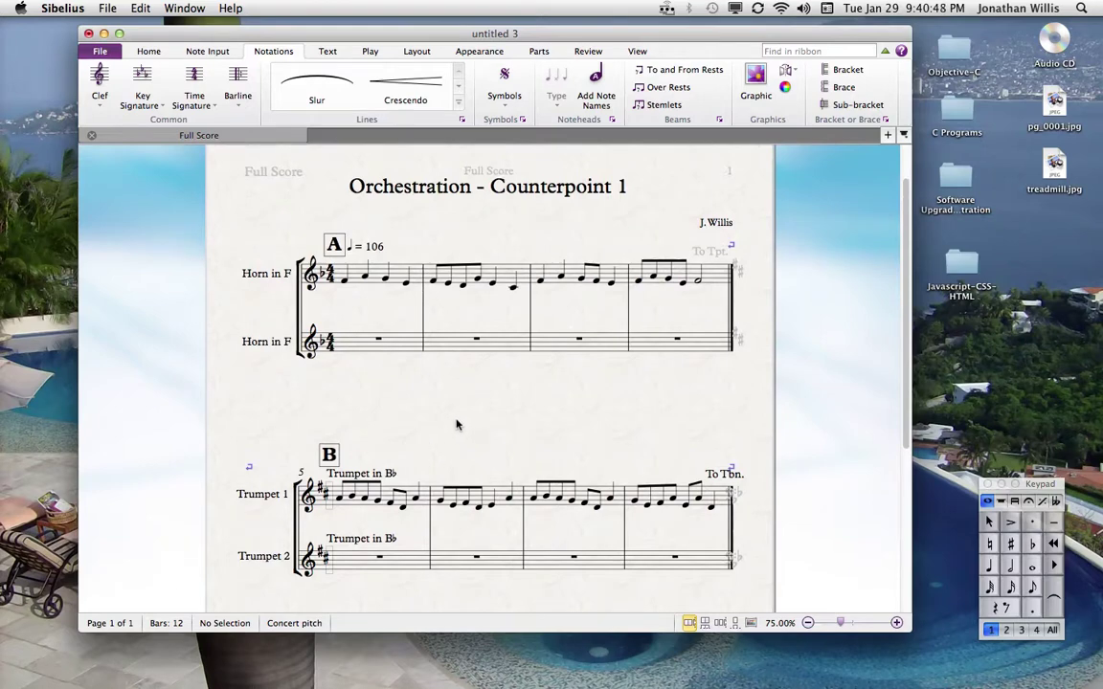
left_click(345, 282)
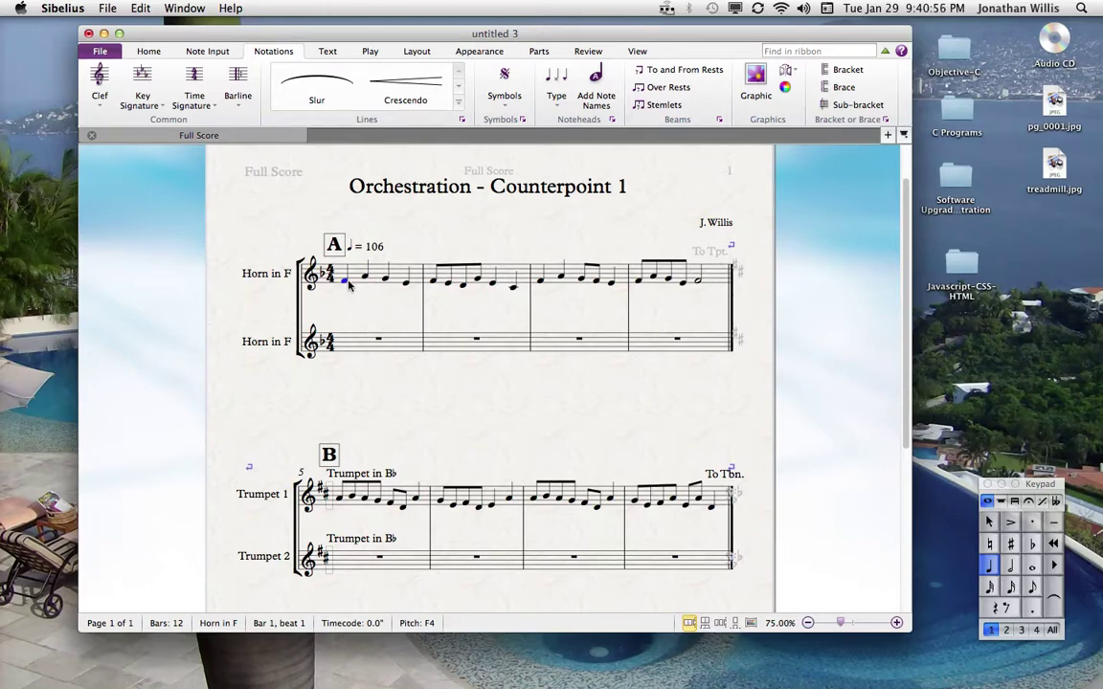
key("s")
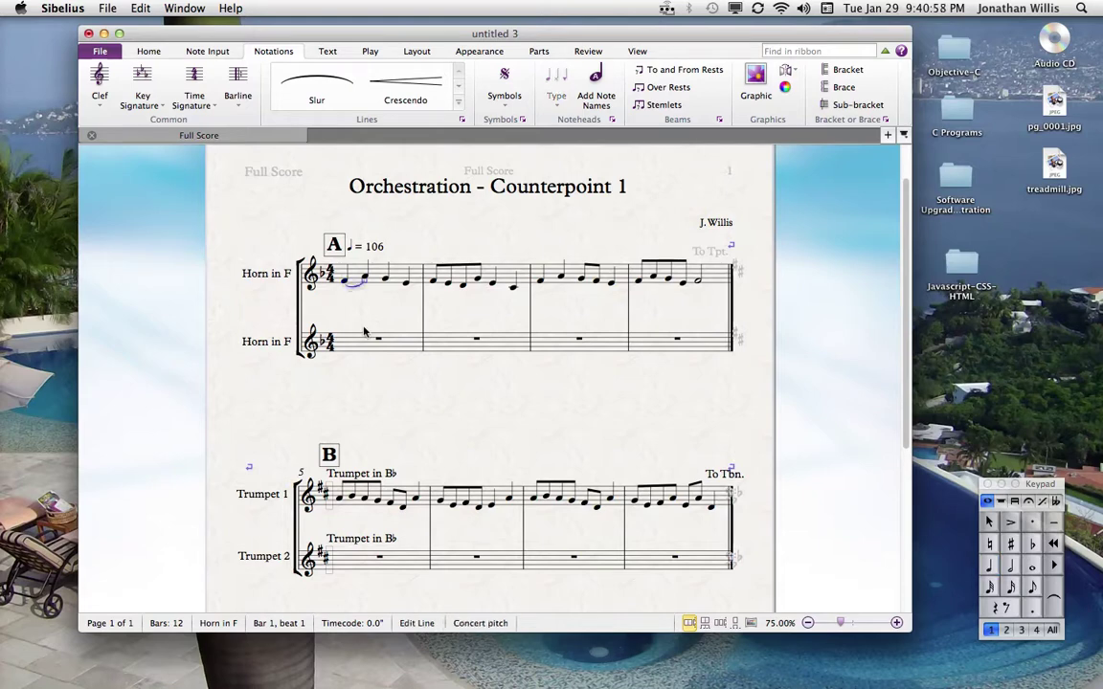
left_click(433, 280)
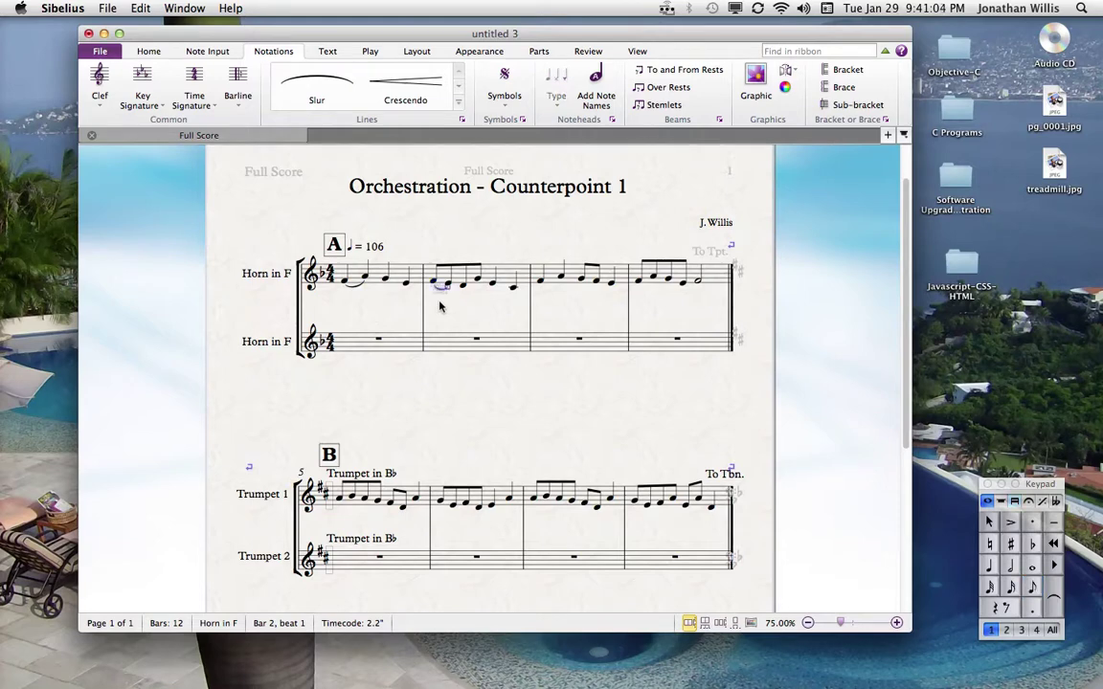
key("s")
key("Escape")
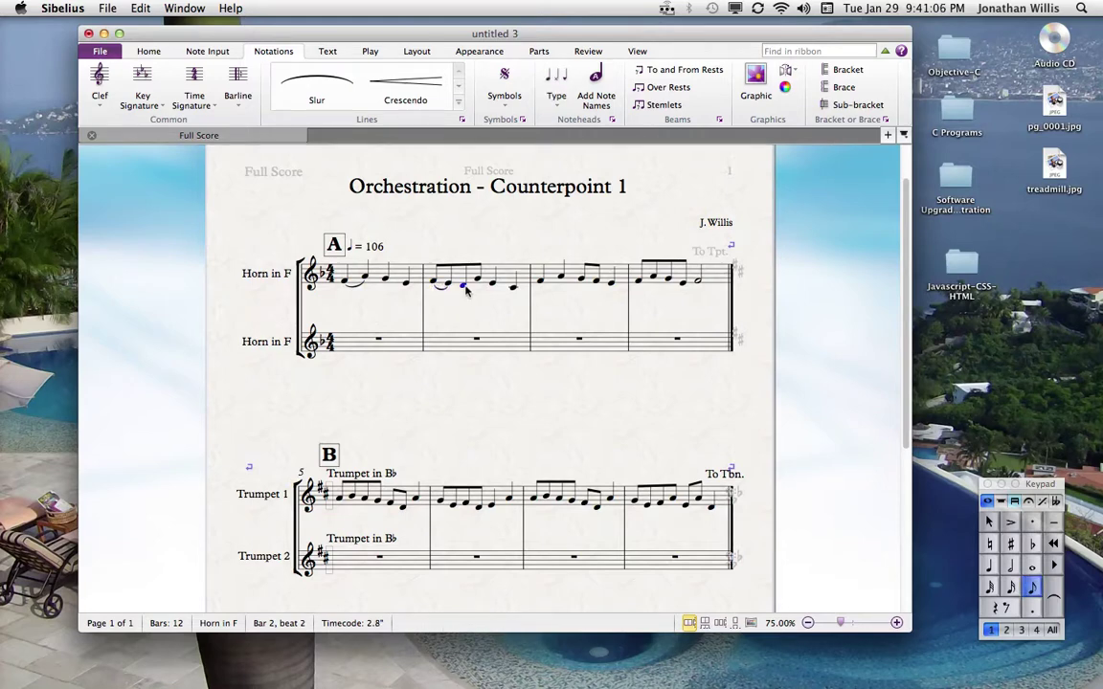
left_click(1033, 526)
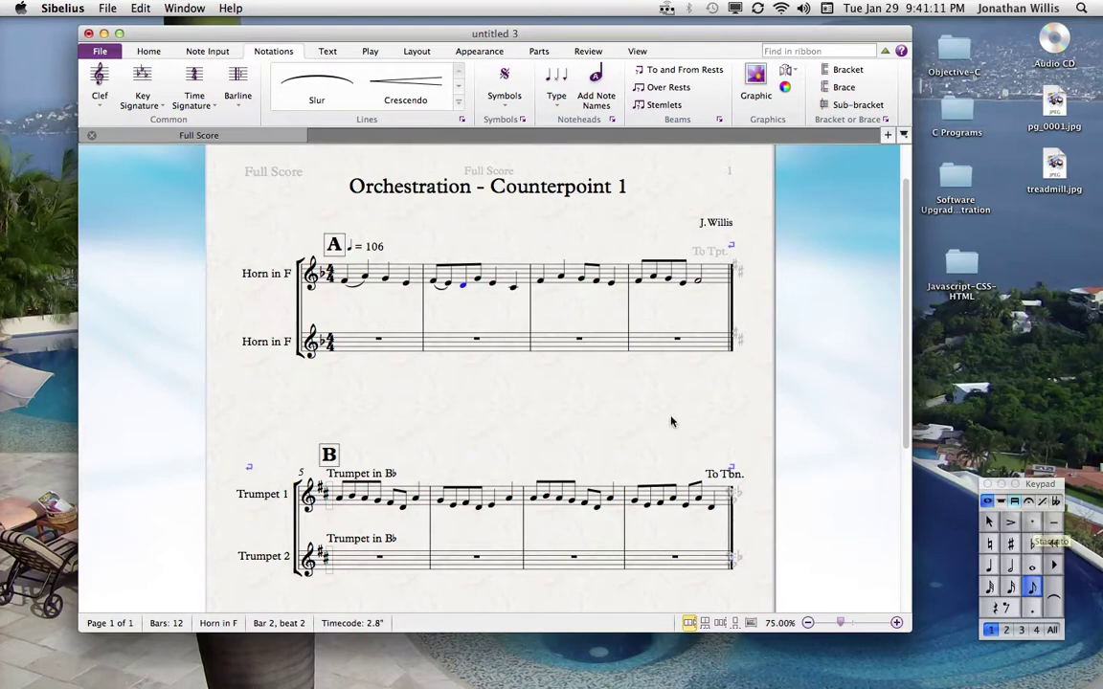
Slur bar 3's first two notes and put an accent on bar 4's final half note.
left_click(478, 279)
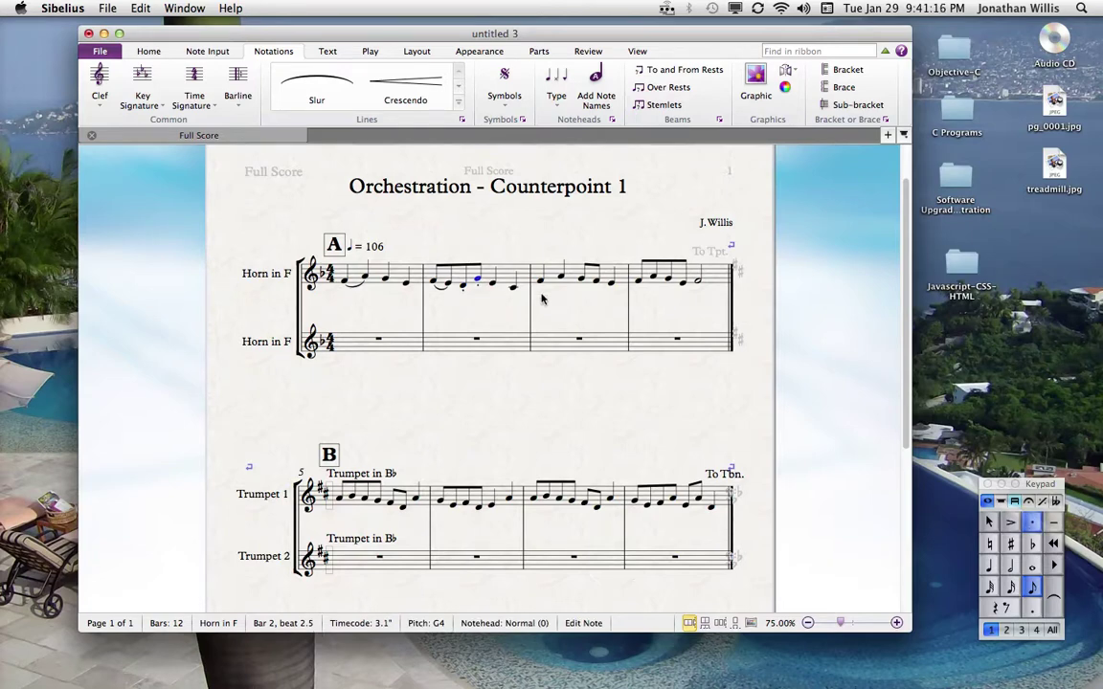
left_click(546, 282)
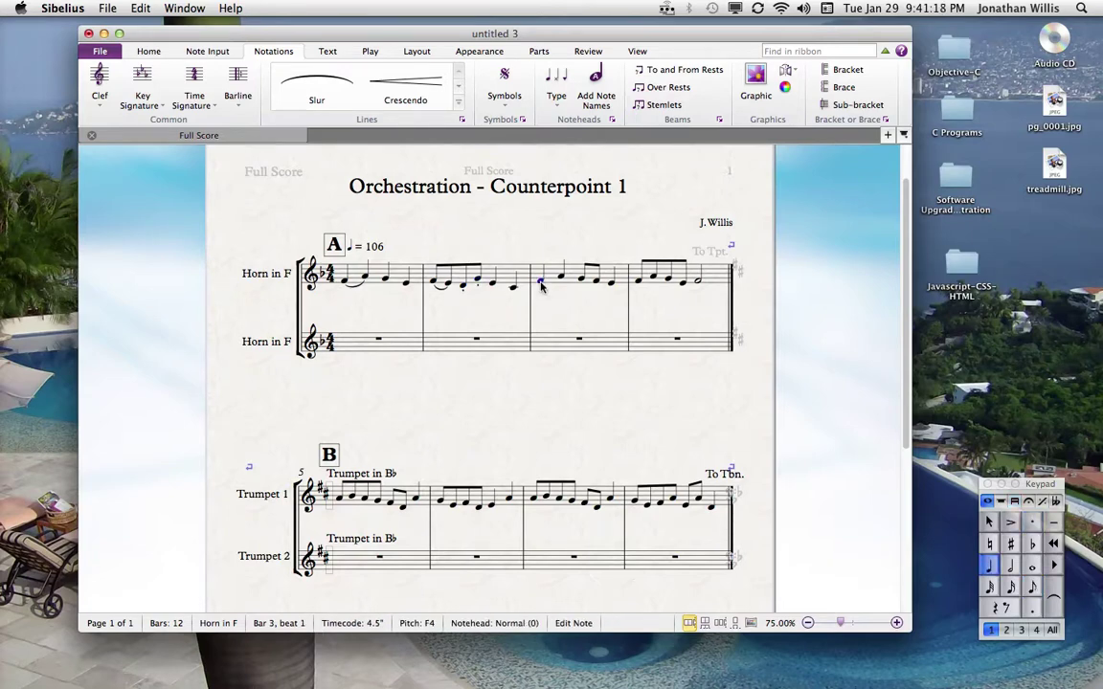
key("s")
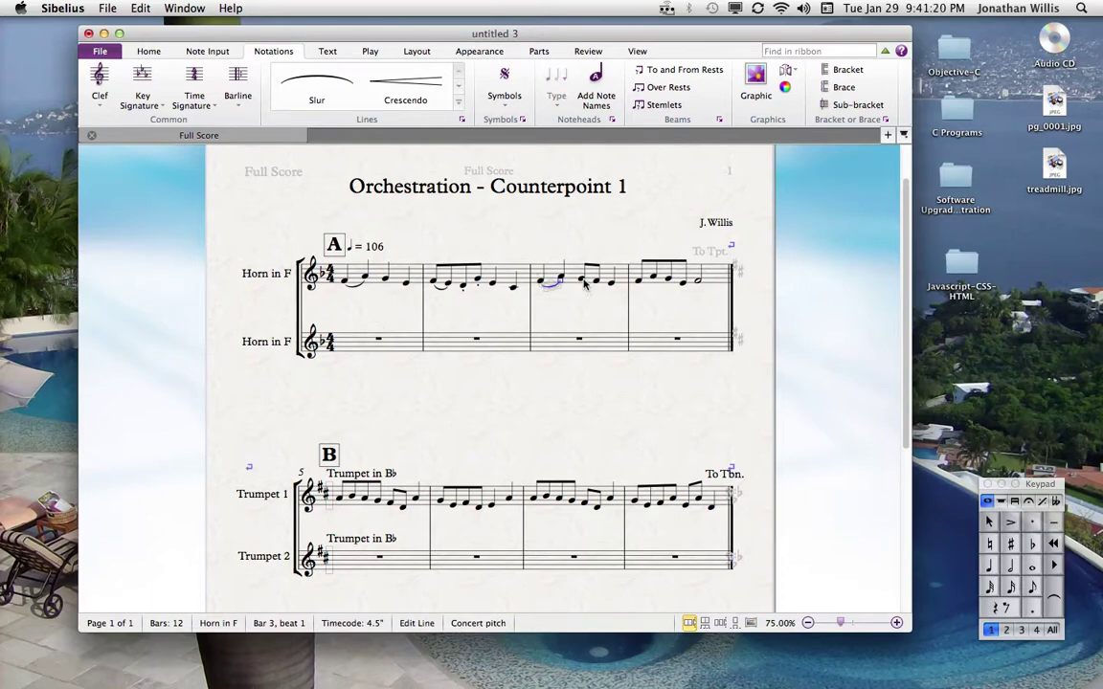
left_click(596, 280)
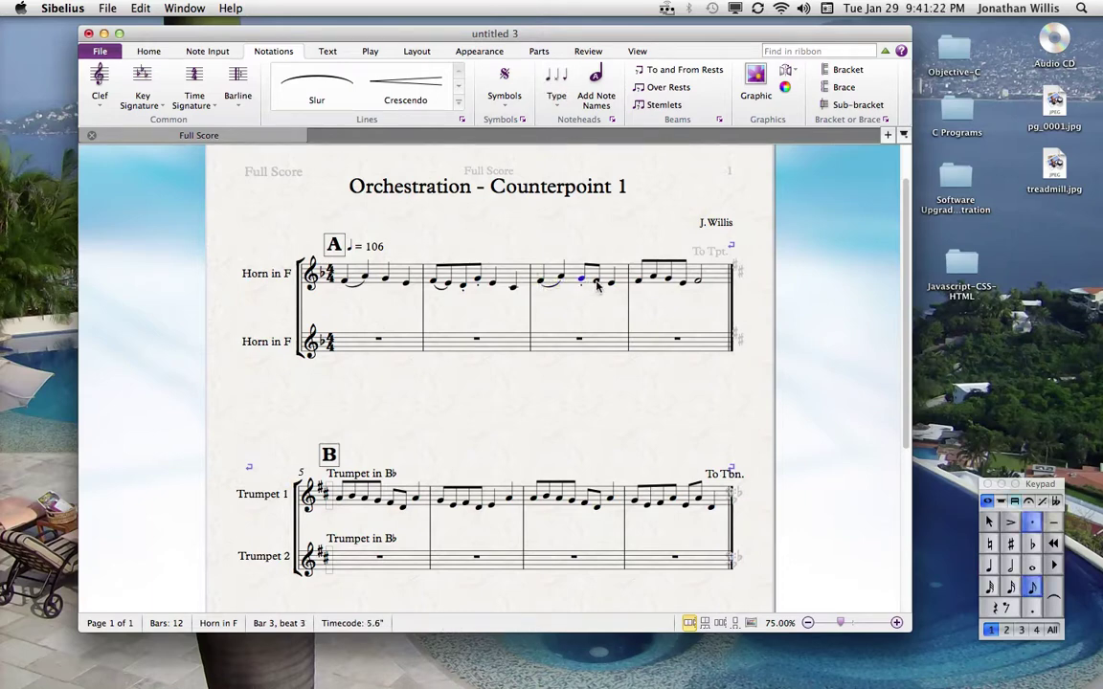
left_click(638, 286)
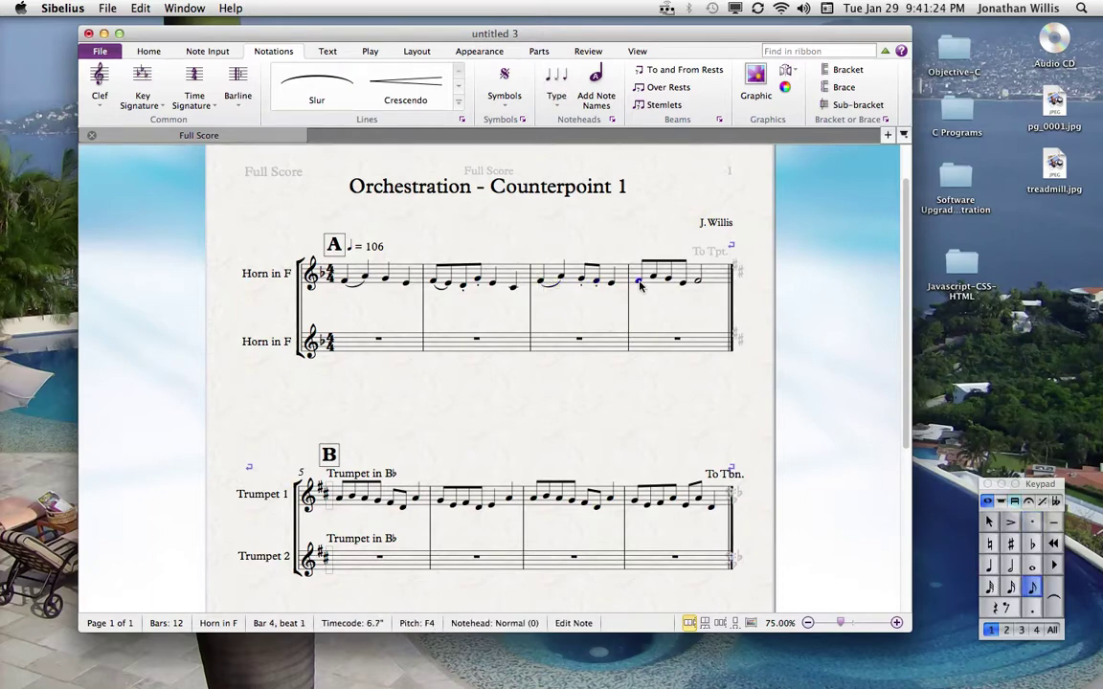
left_click(667, 279)
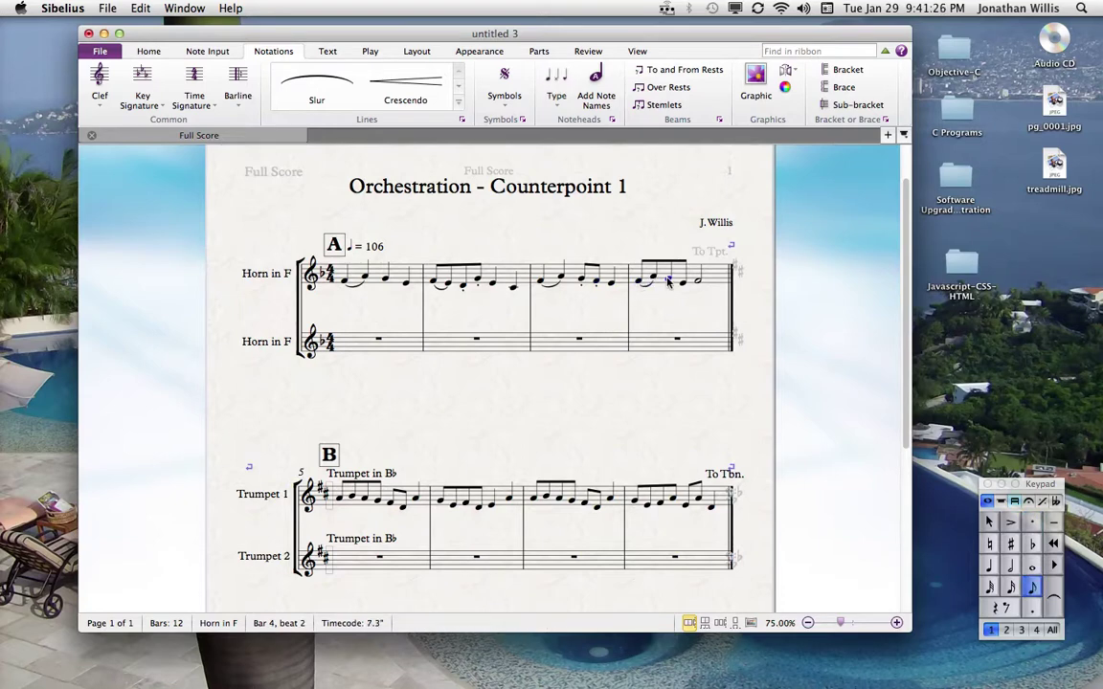
left_click(682, 283)
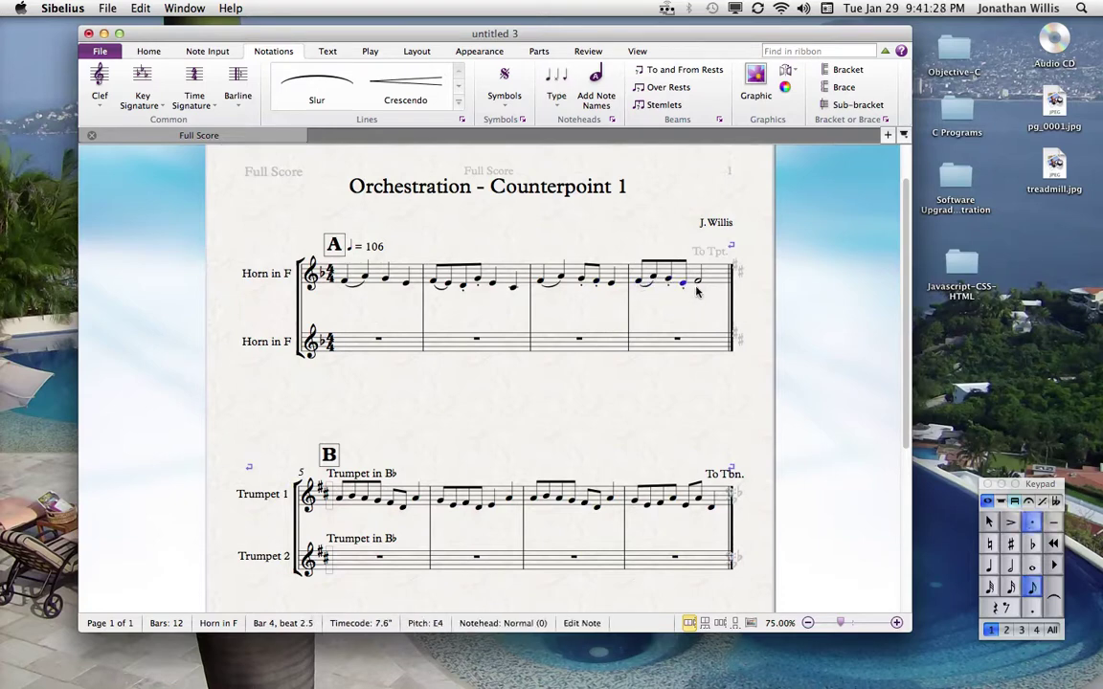
left_click(697, 282)
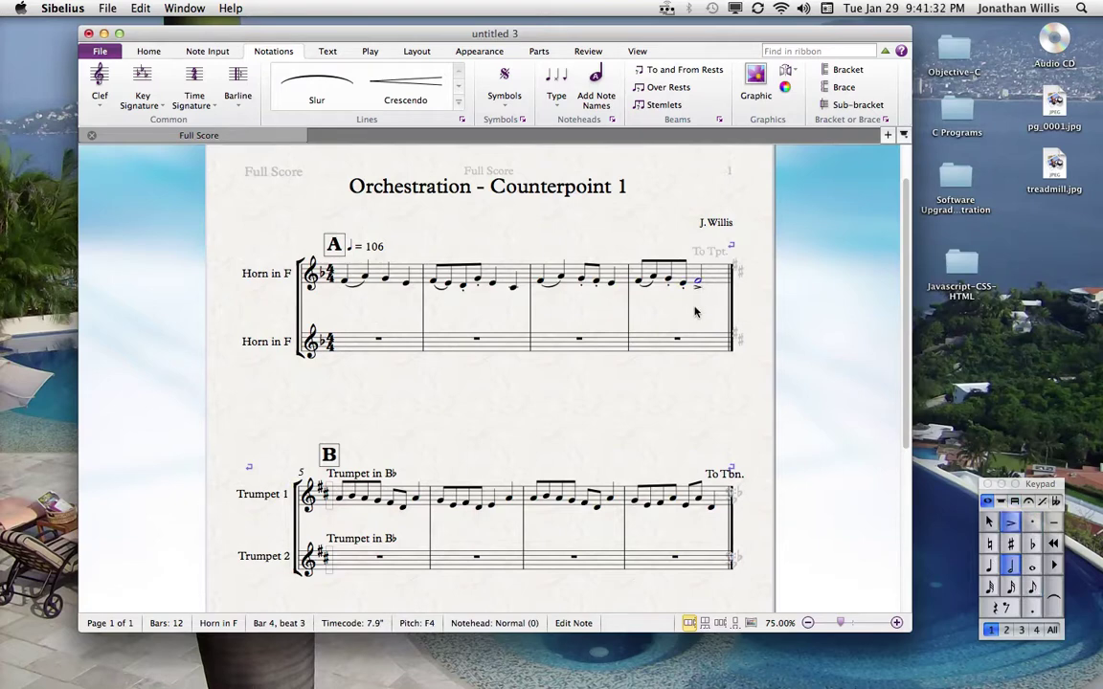
Play the horn part back from bar 1.
key("Escape")
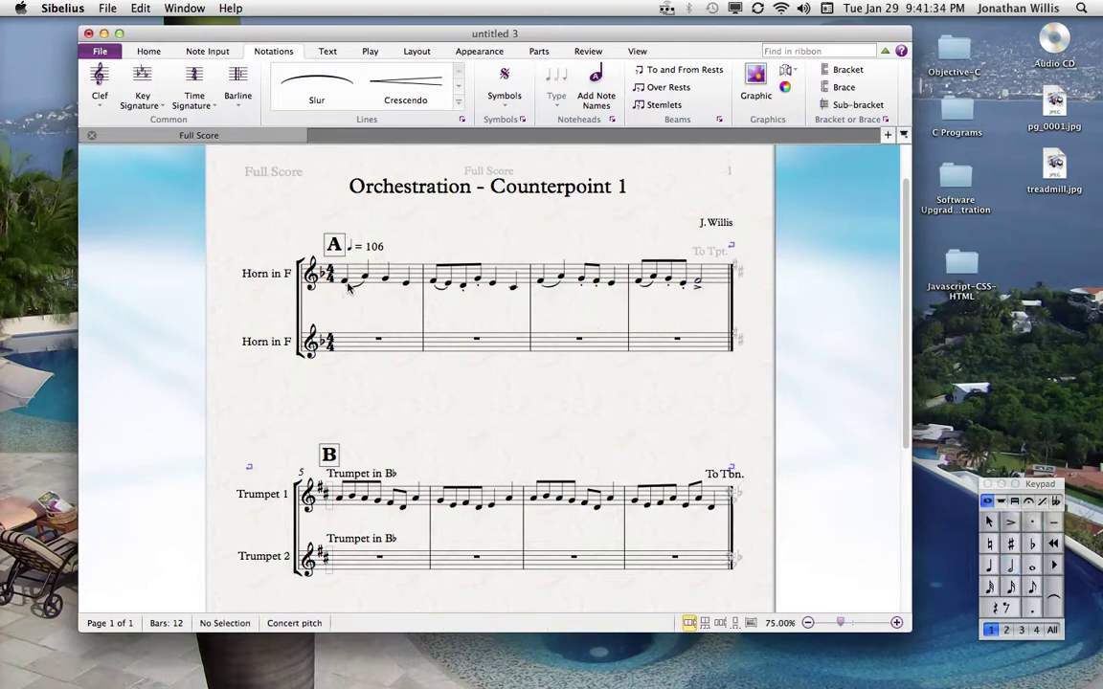
left_click(345, 281)
key("super+equal")
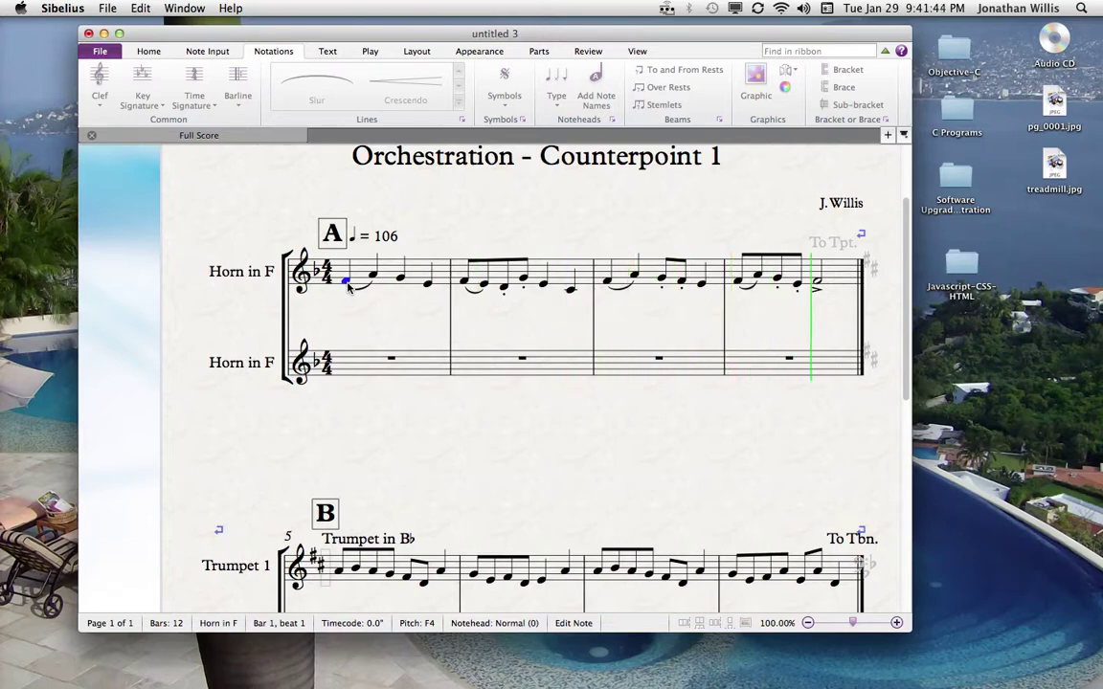
Stop playback and move the page to bring the marked-up horn score back into view.
key("space")
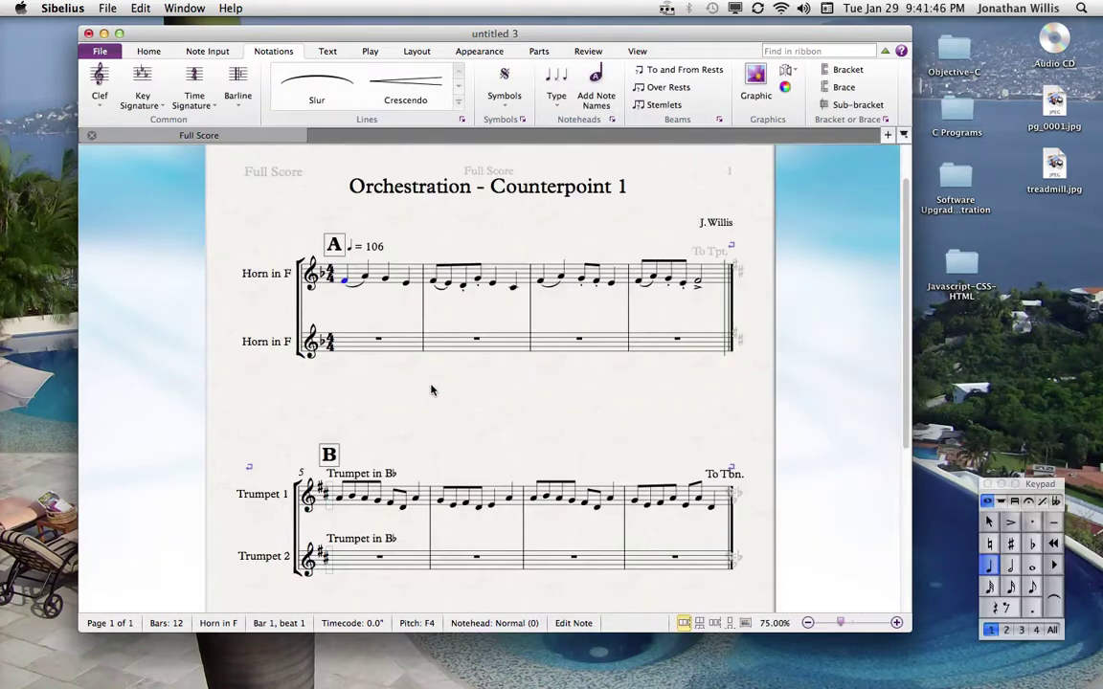
left_click_drag(542, 416, 512, 241)
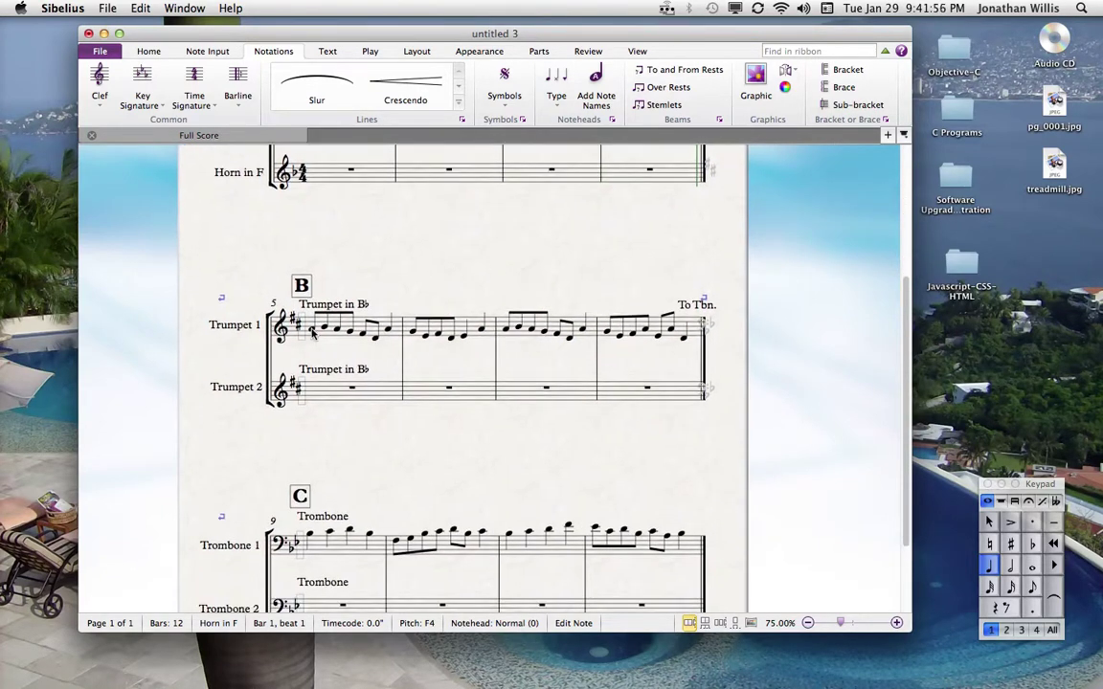
left_click(313, 330)
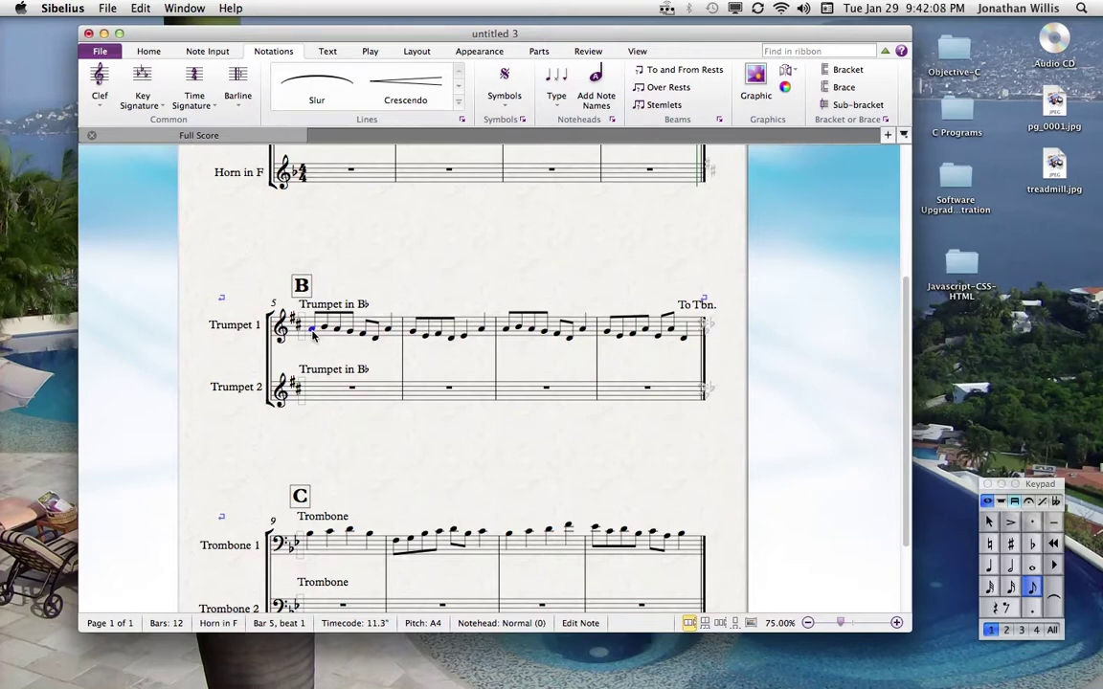
left_click(315, 335)
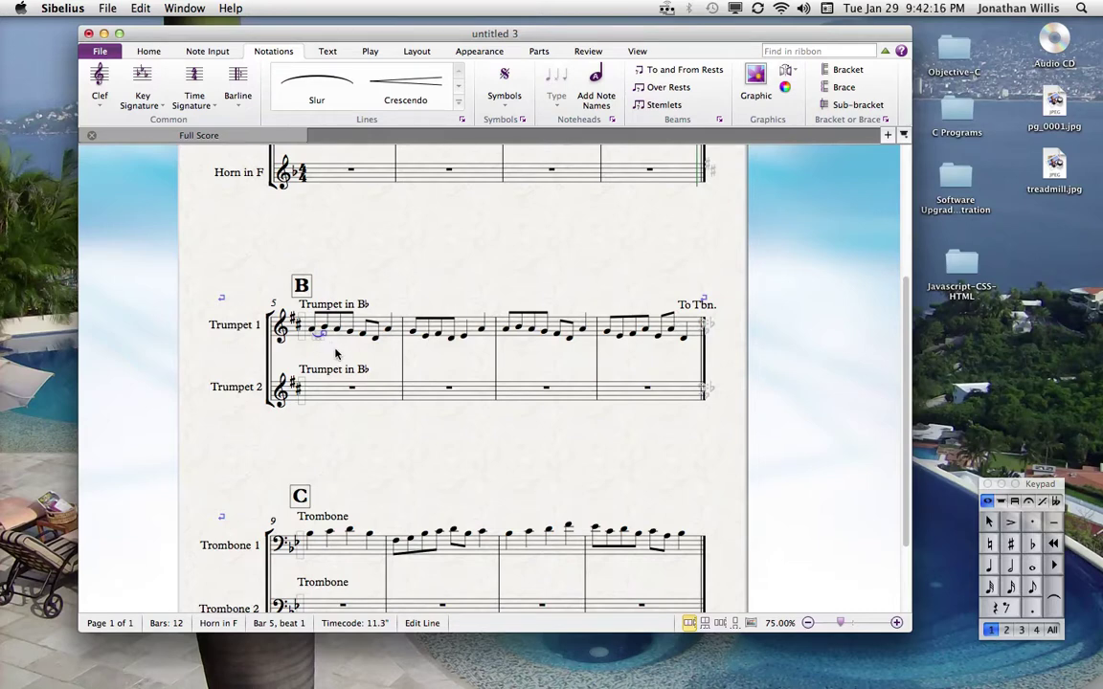
key("space")
key("space")
key("space")
key("space")
key("space")
key("space")
key("space")
key("space")
key("space")
key("space")
key("space")
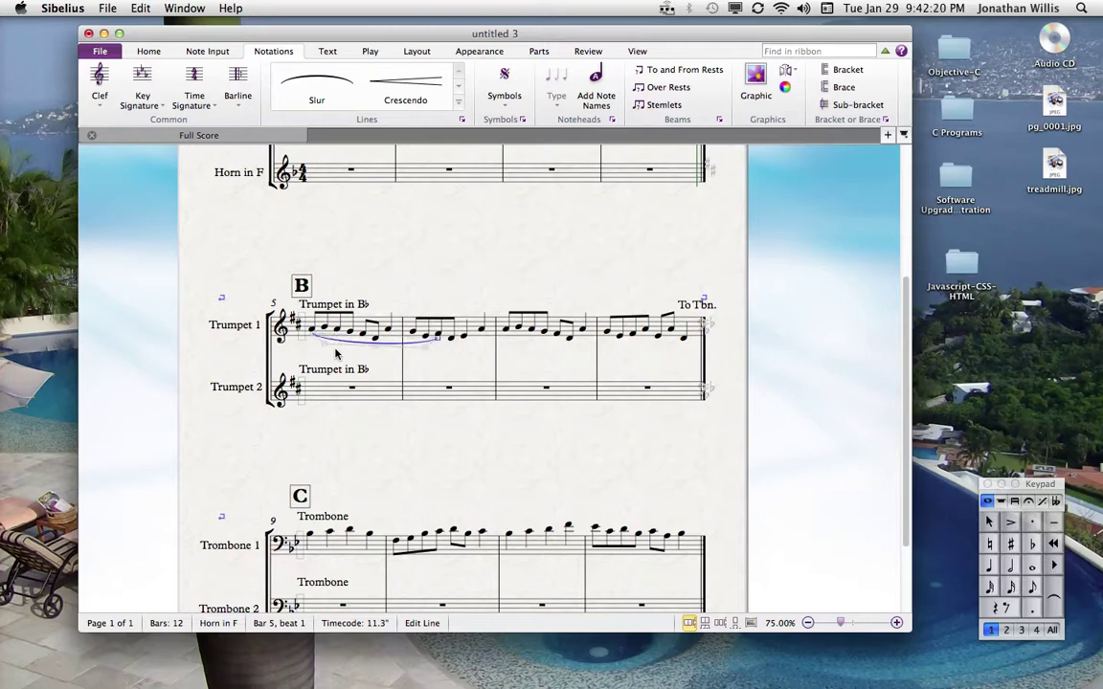
key("space")
key("space")
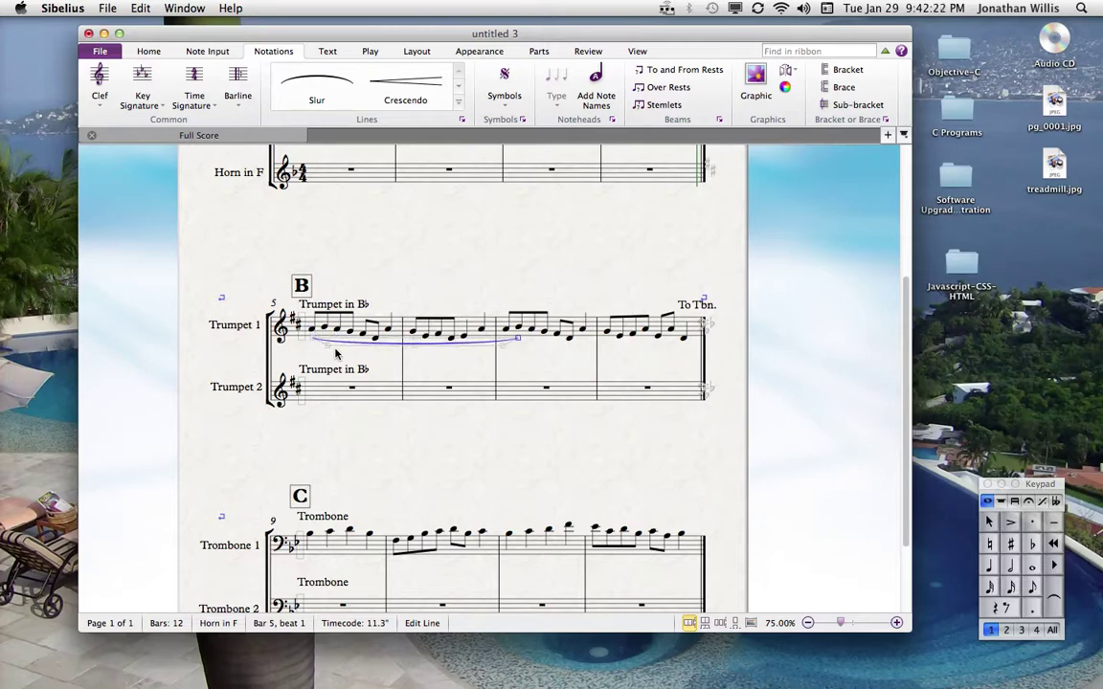
key("Escape")
key("s")
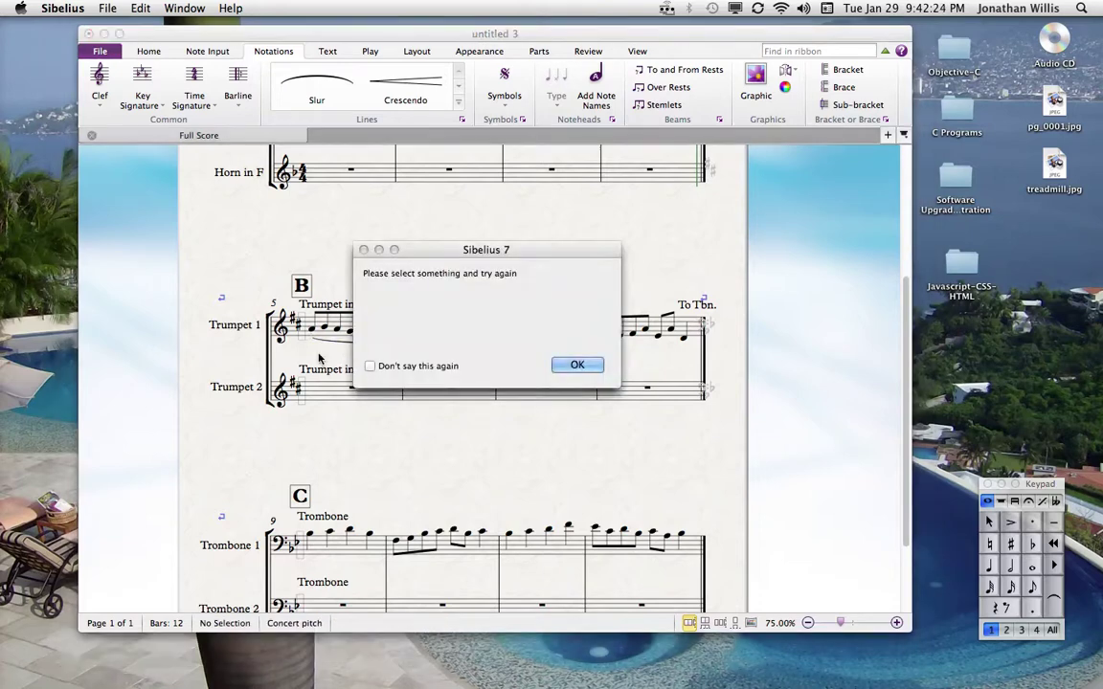
left_click(572, 364)
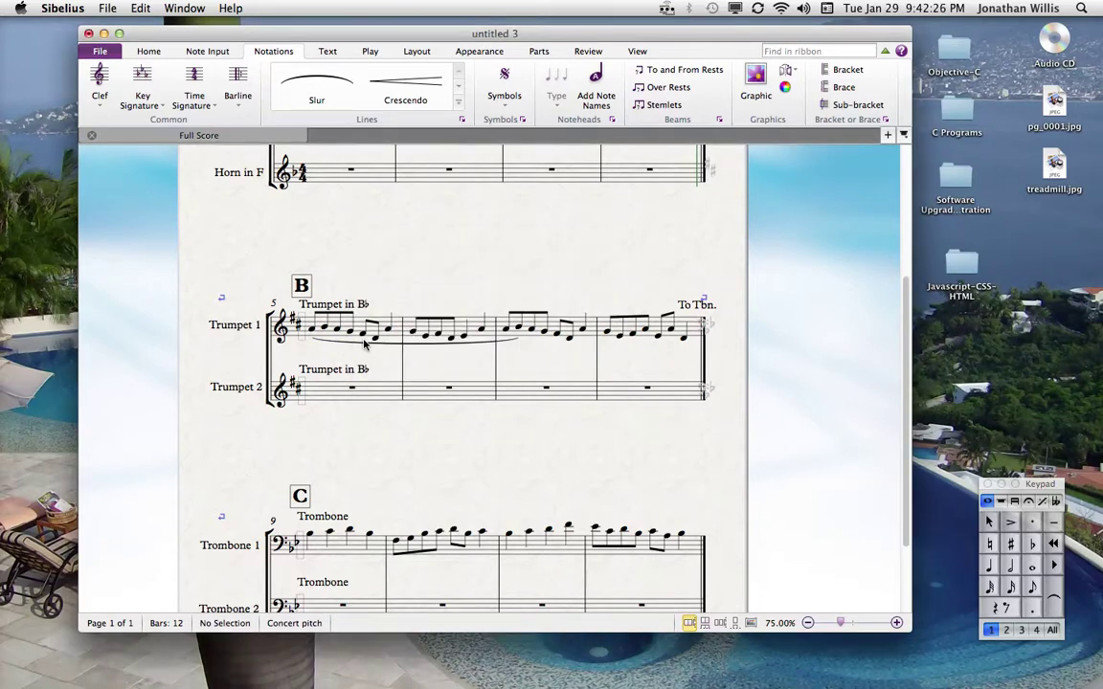
key("super+z")
key("super+z")
key("super+z")
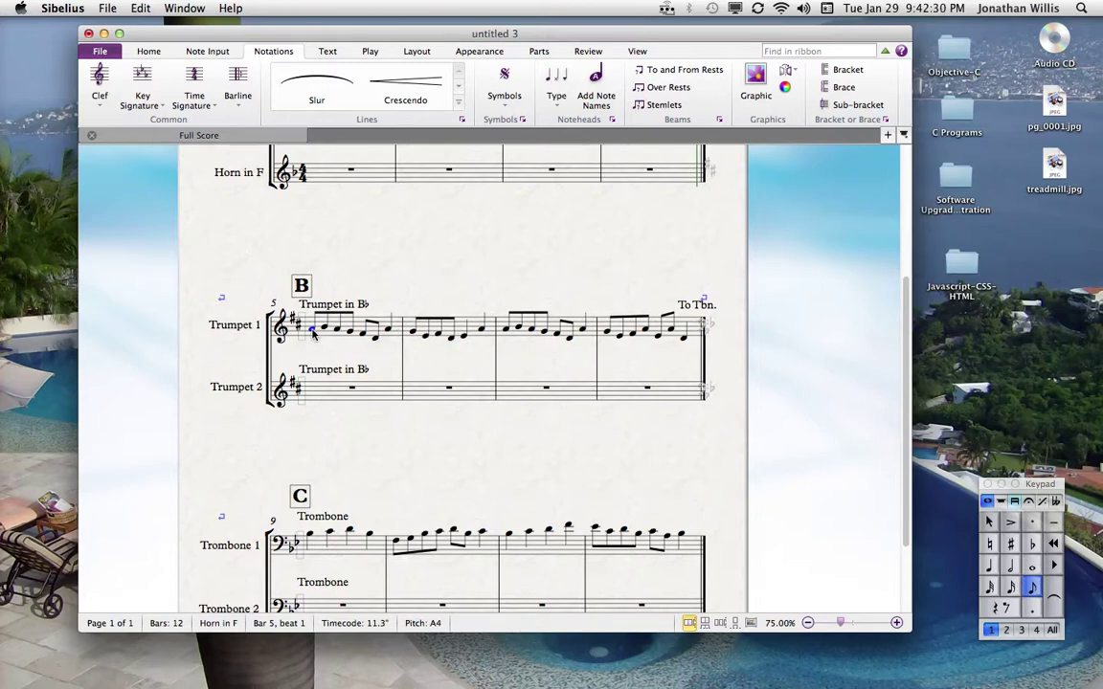
Slur Trumpet 1's opening notes in bar 5 and add a tenuto to its beat-4 quarter note.
key("s")
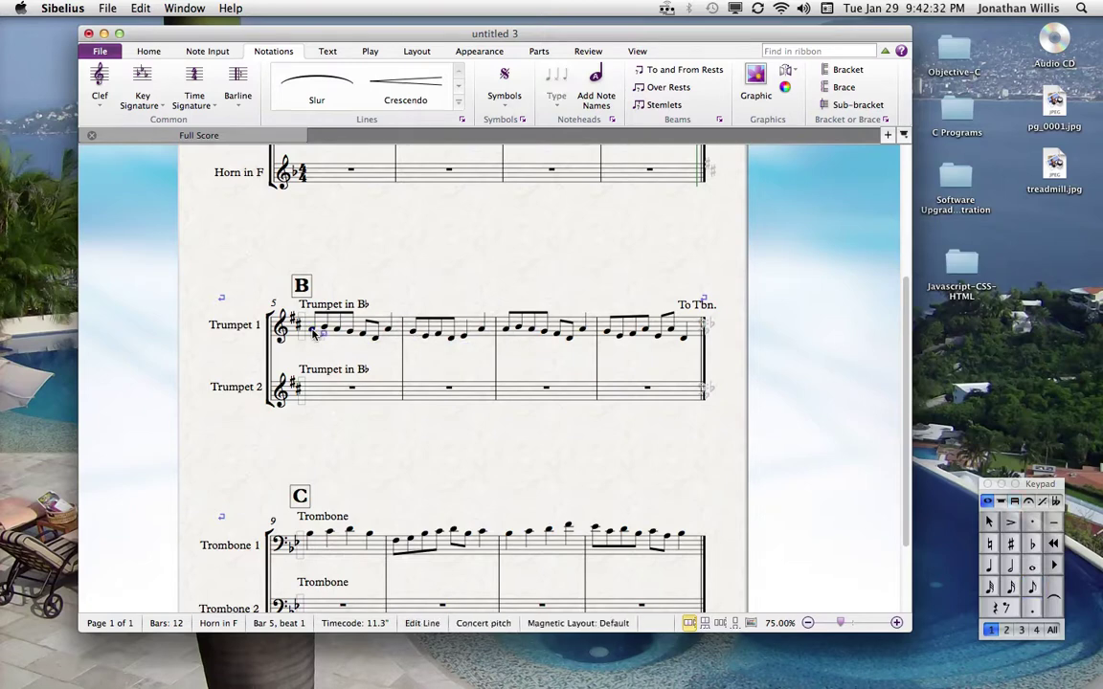
key("space")
left_click(350, 332)
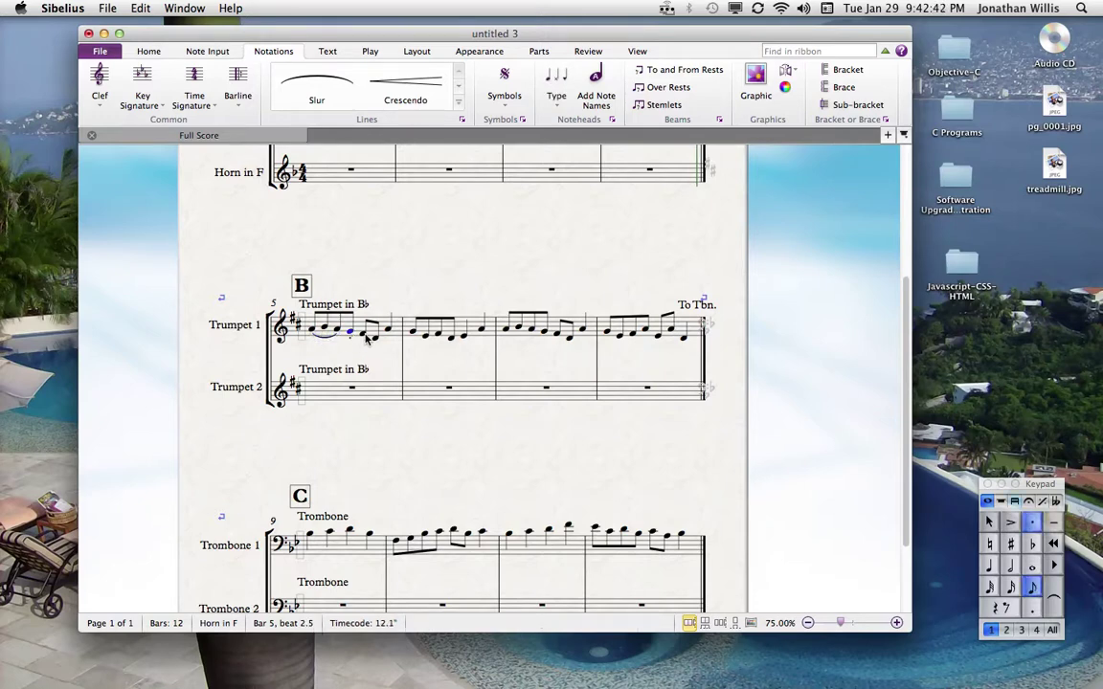
left_click(364, 335)
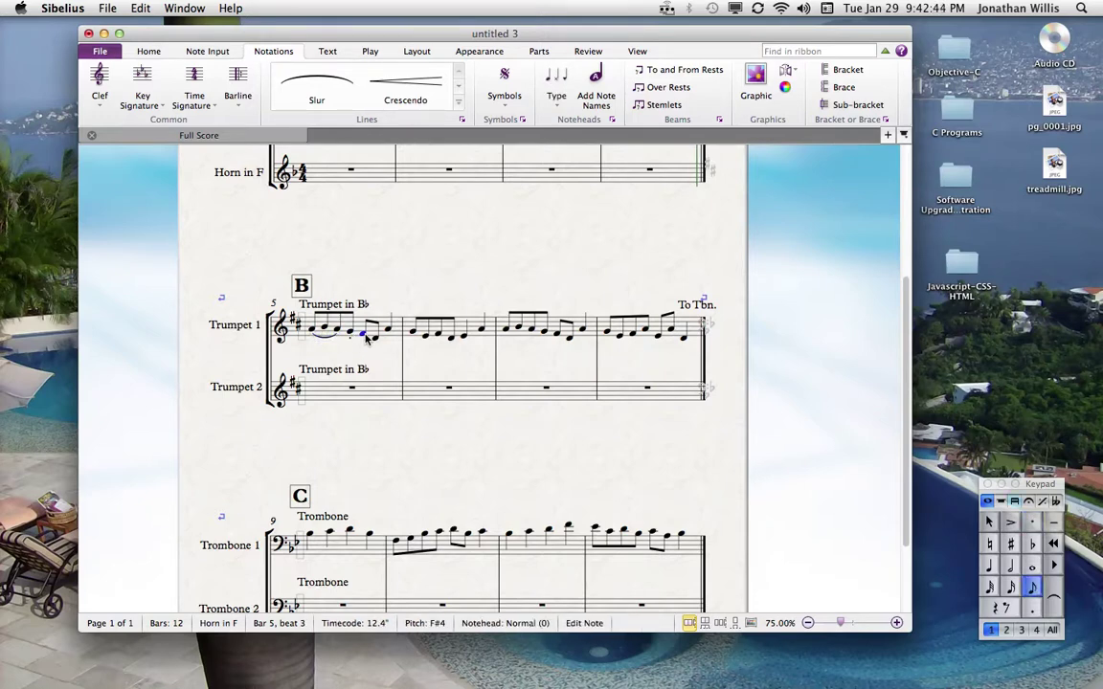
left_click(375, 336)
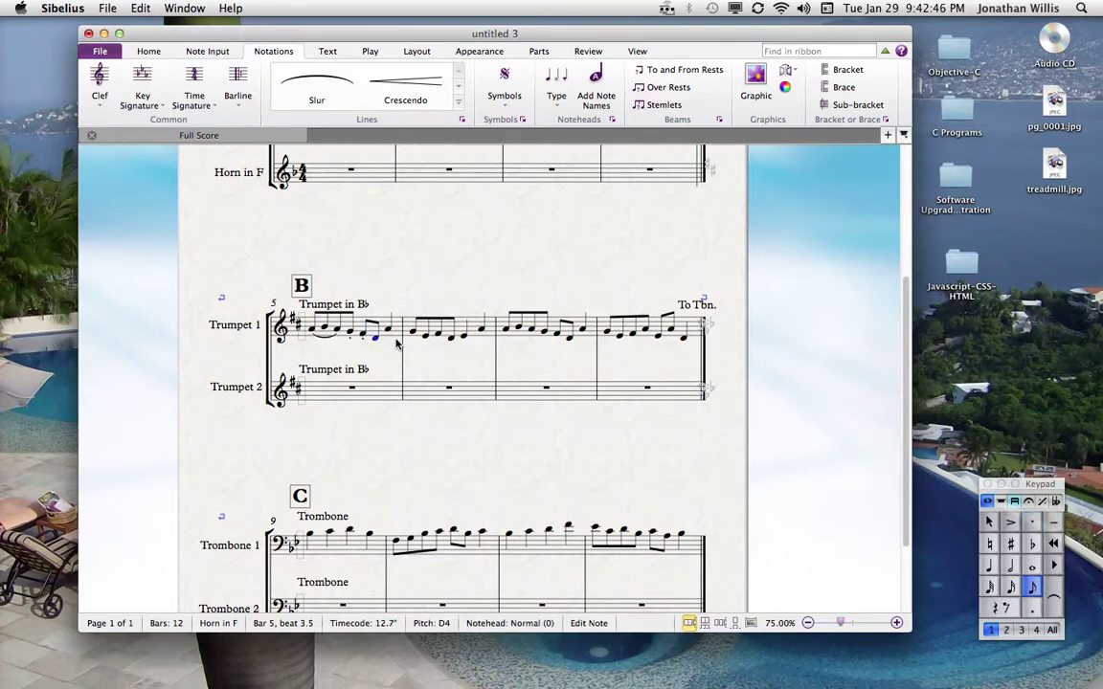
left_click(389, 332)
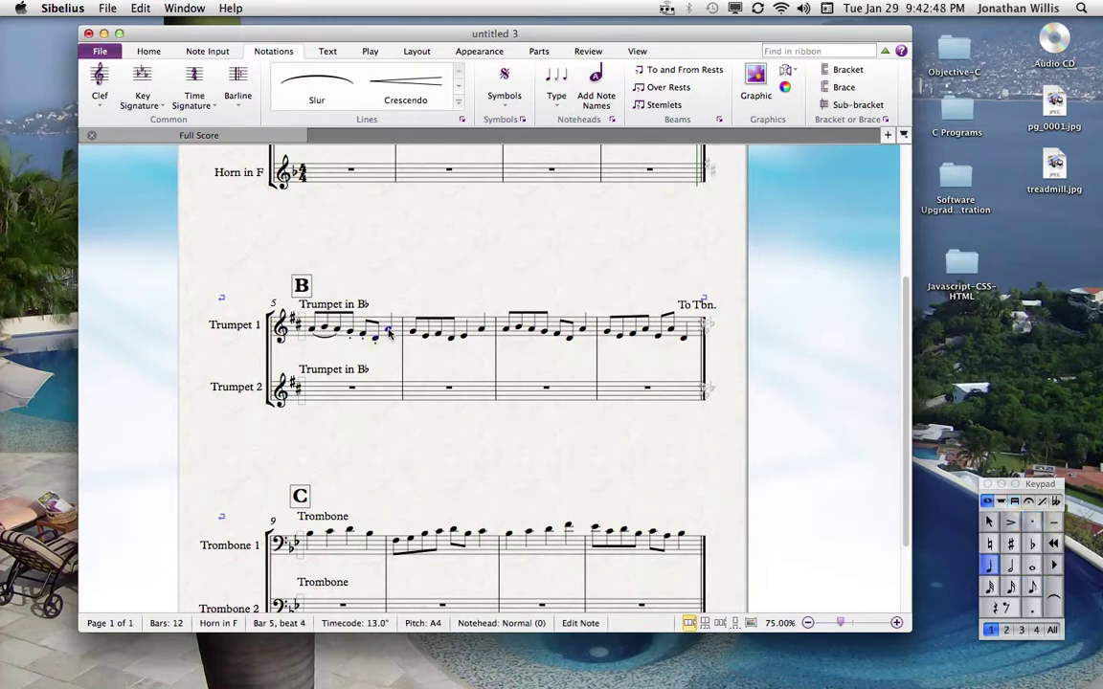
key("KP_Subtract")
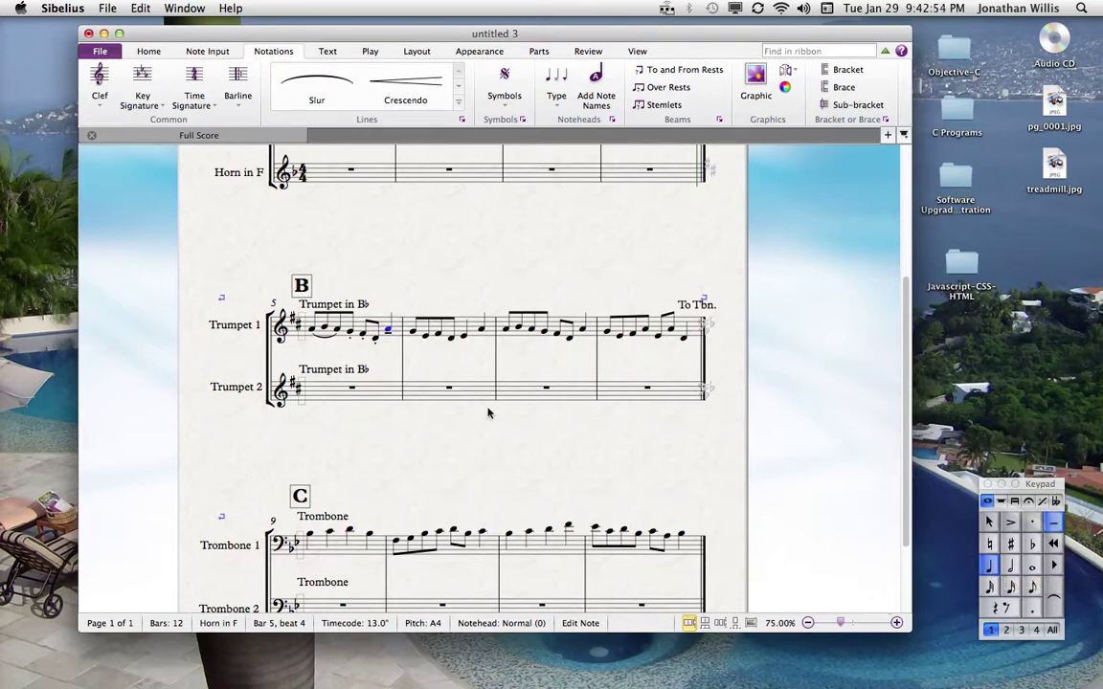
Slur the opening notes of Trumpet 1 bars 6 and 7 and accent bar 7's beat-4 note.
left_click(414, 333)
key("s")
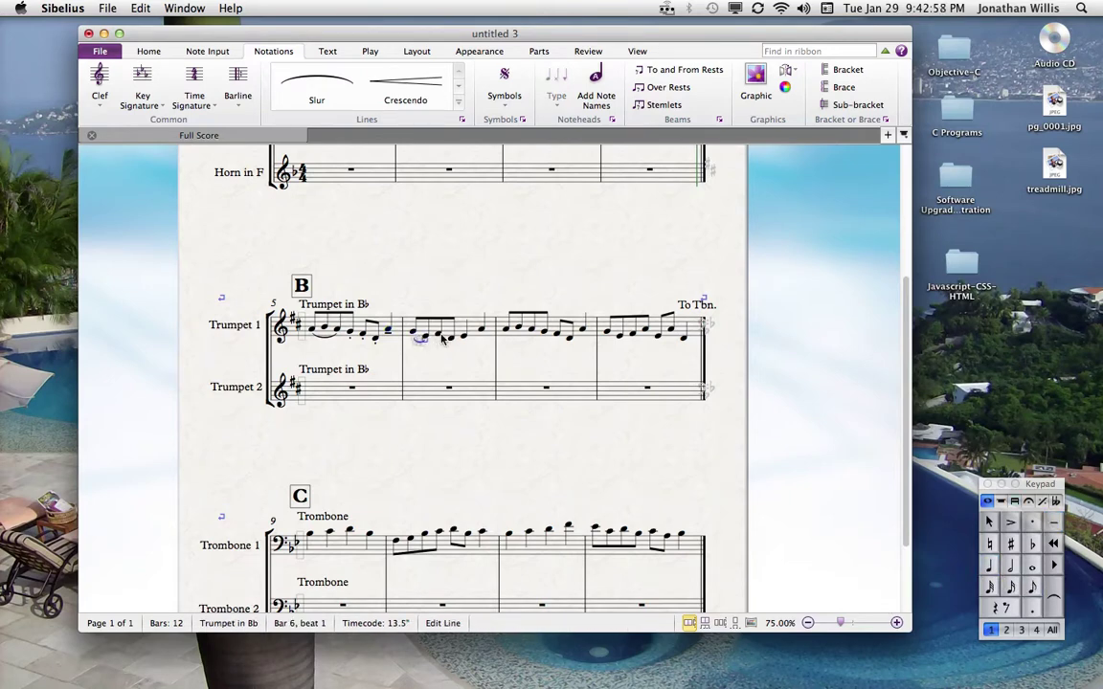
key("space")
key("space")
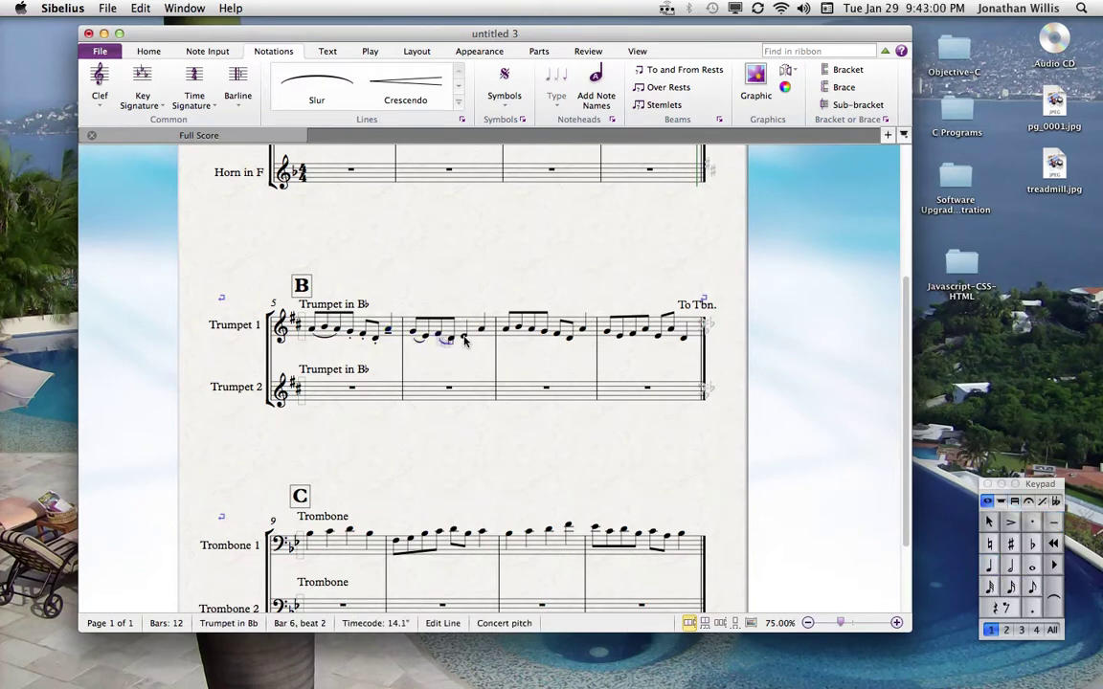
left_click(464, 340)
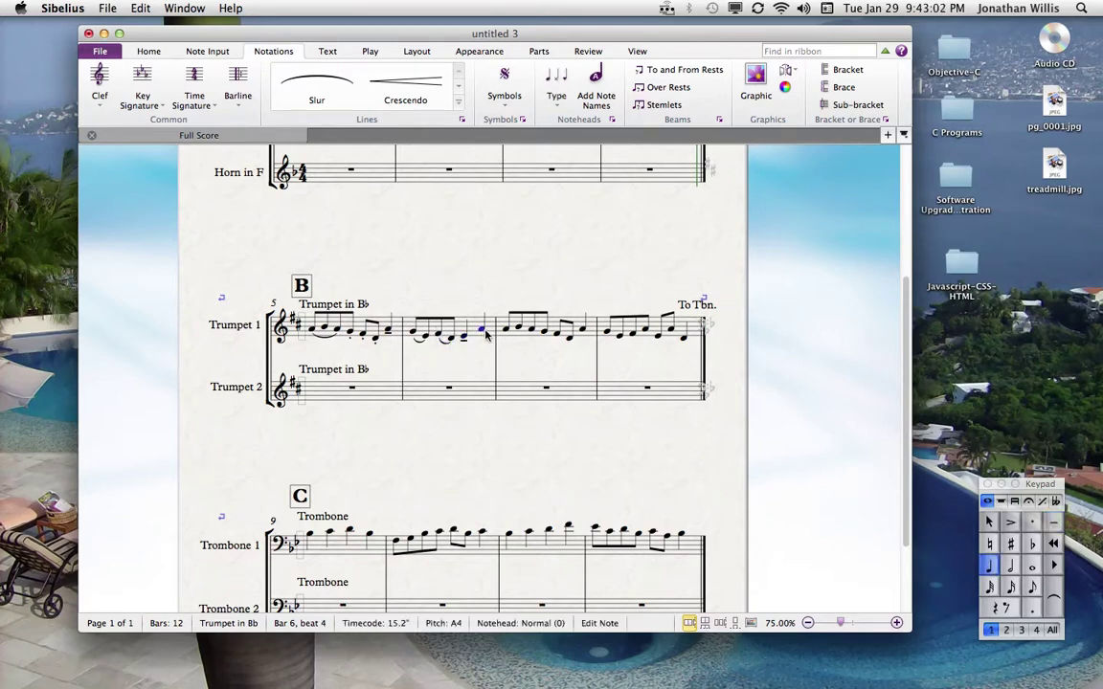
left_click(506, 331)
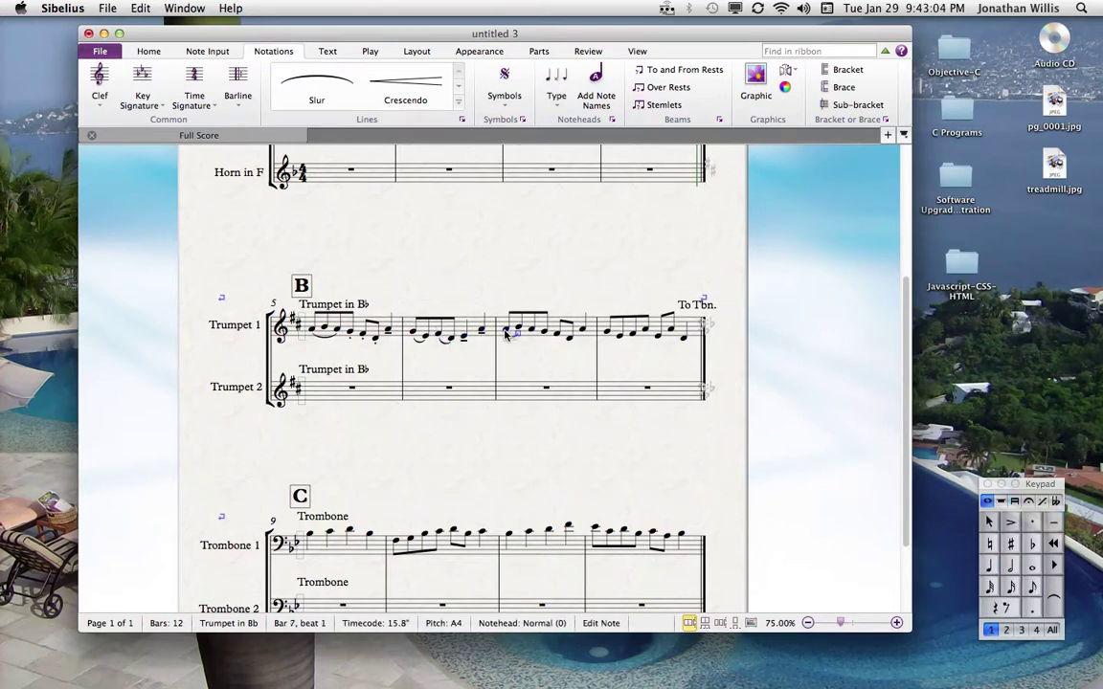
key("s")
key("space")
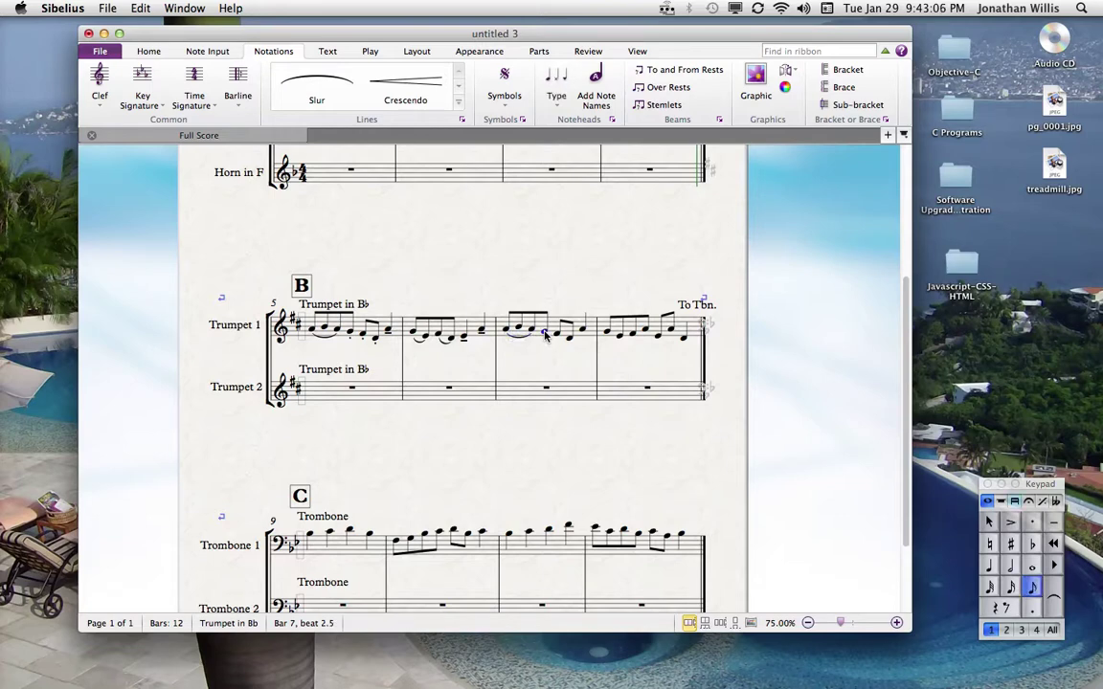
left_click(567, 339)
key("Right")
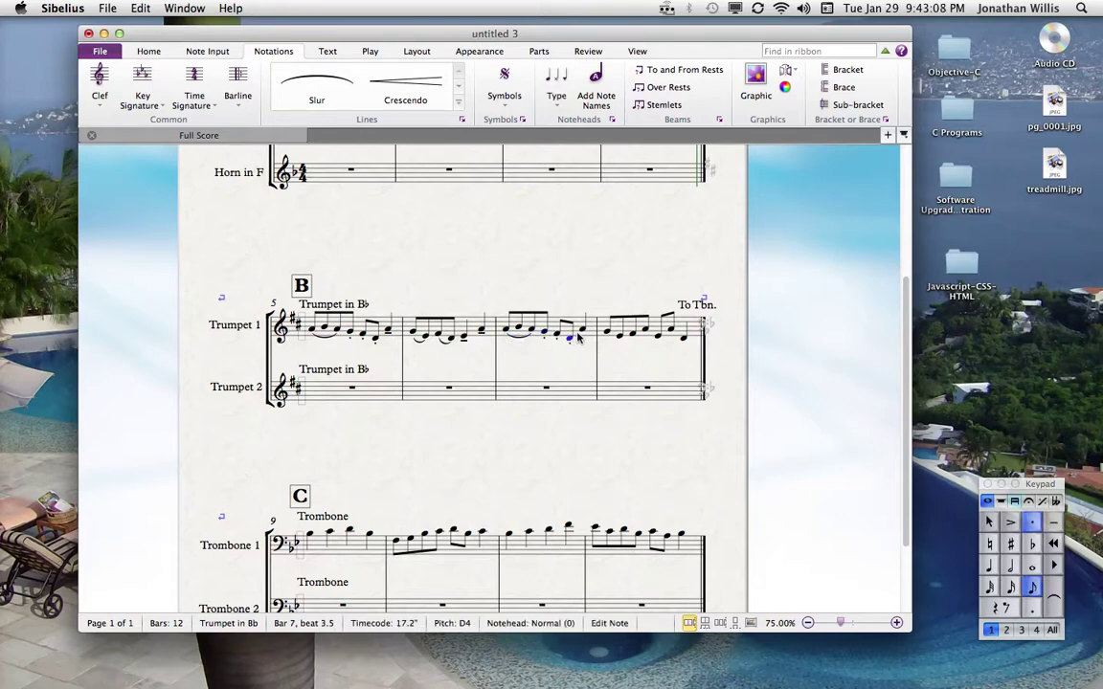
key("=")
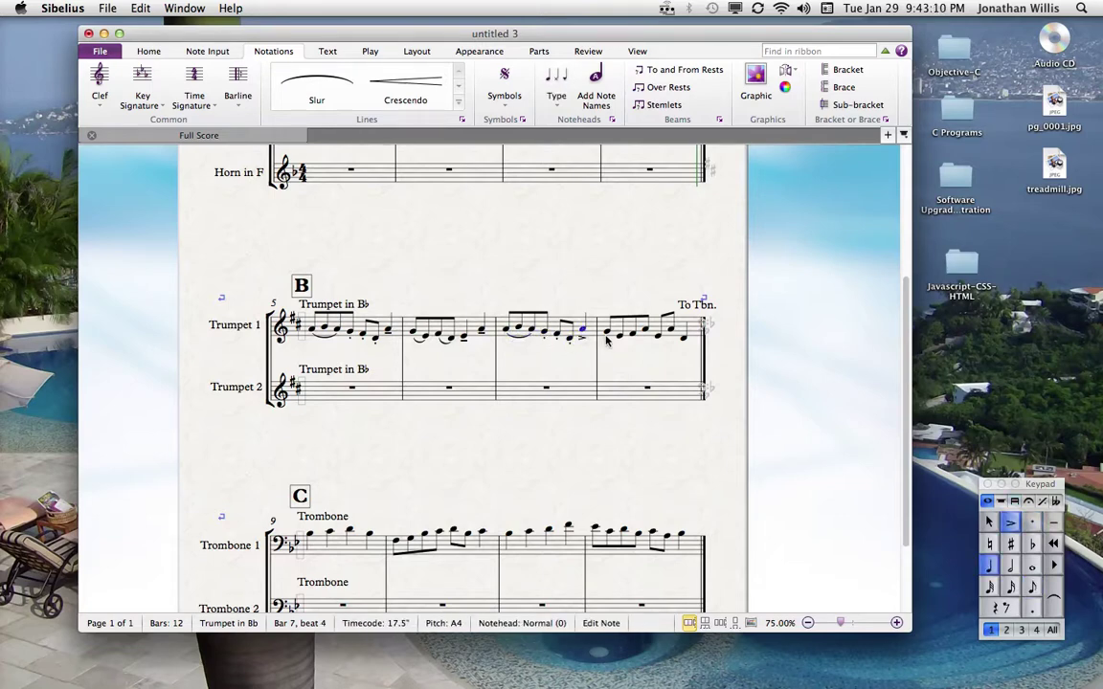
Slur the first two notes of Trumpet 1 bar 8.
key("Right")
key("s")
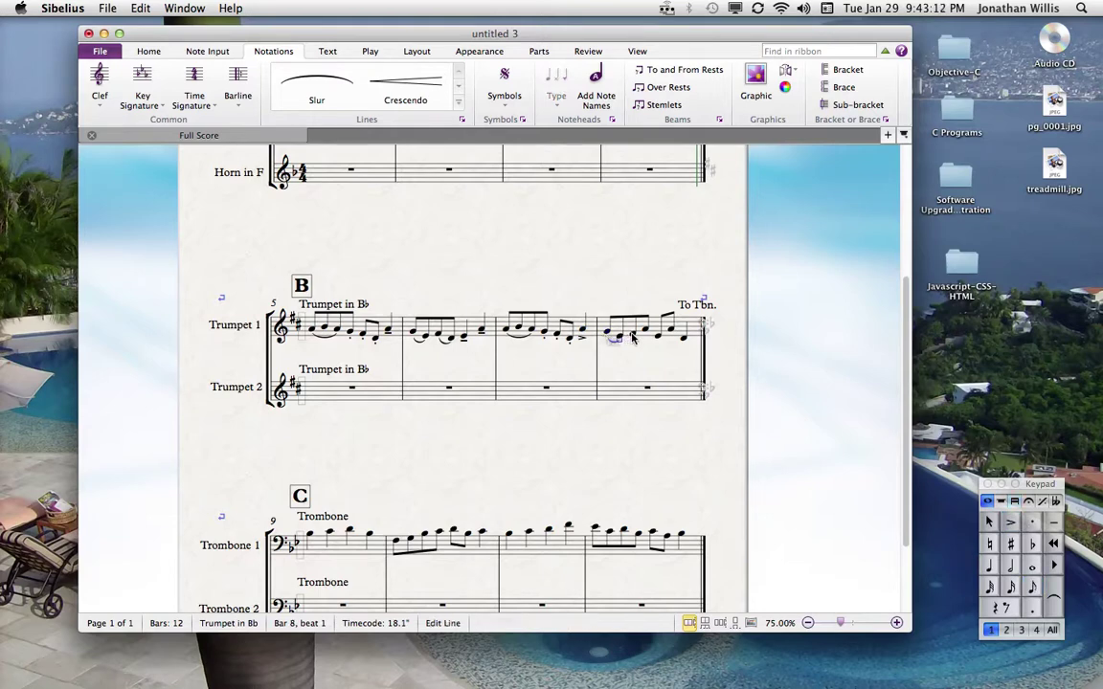
key("space")
left_click(658, 334)
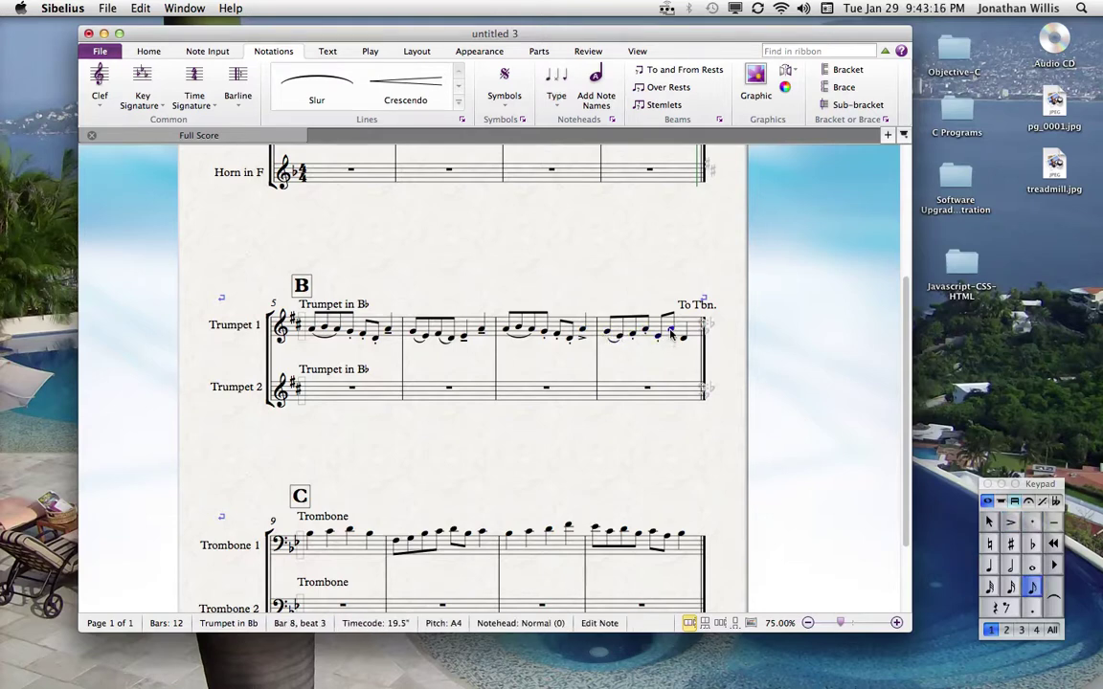
key("Right")
key("Right")
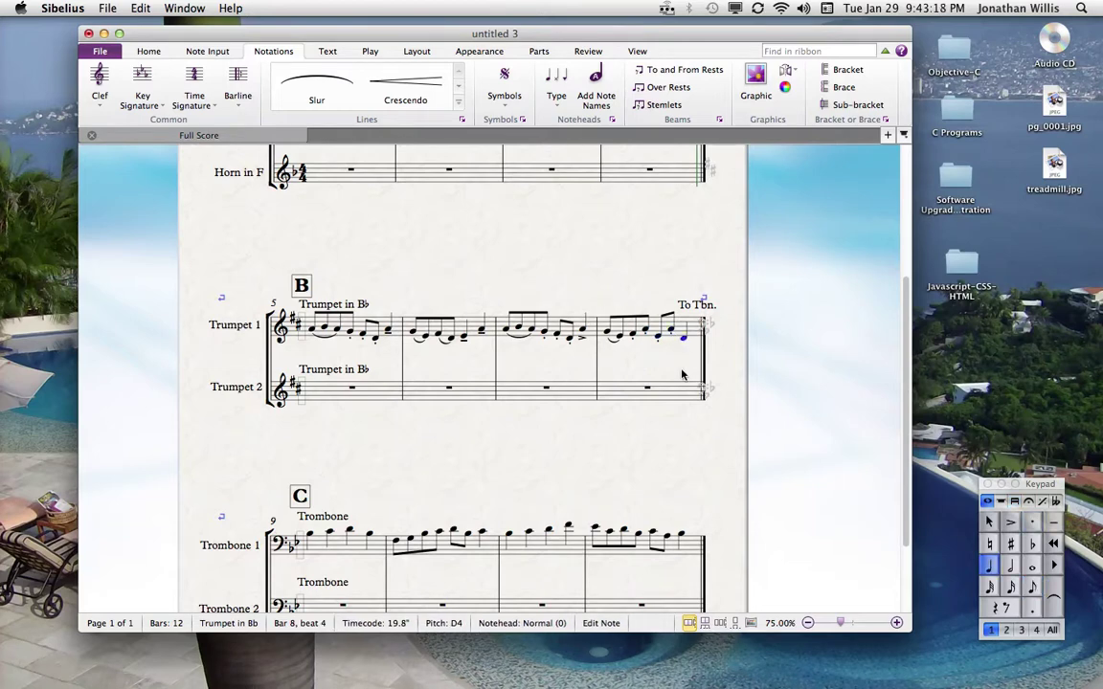
key("Escape")
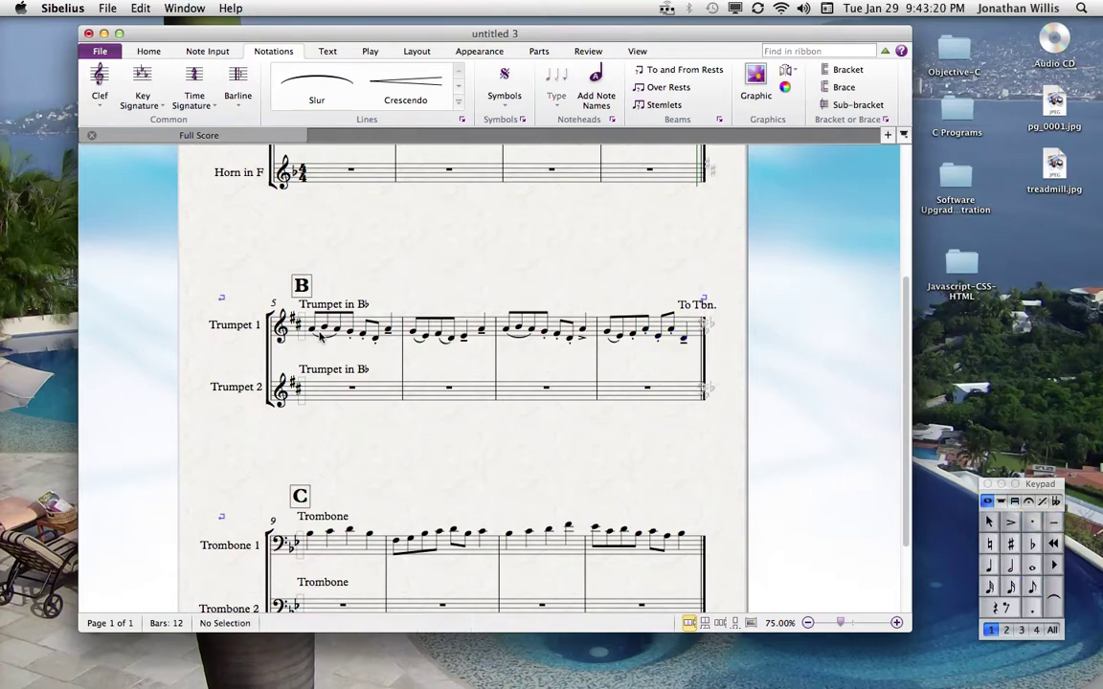
Play Trumpet 1 back from bar 5, then bring the trombone staves into view.
left_click(320, 332)
key("super+equal")
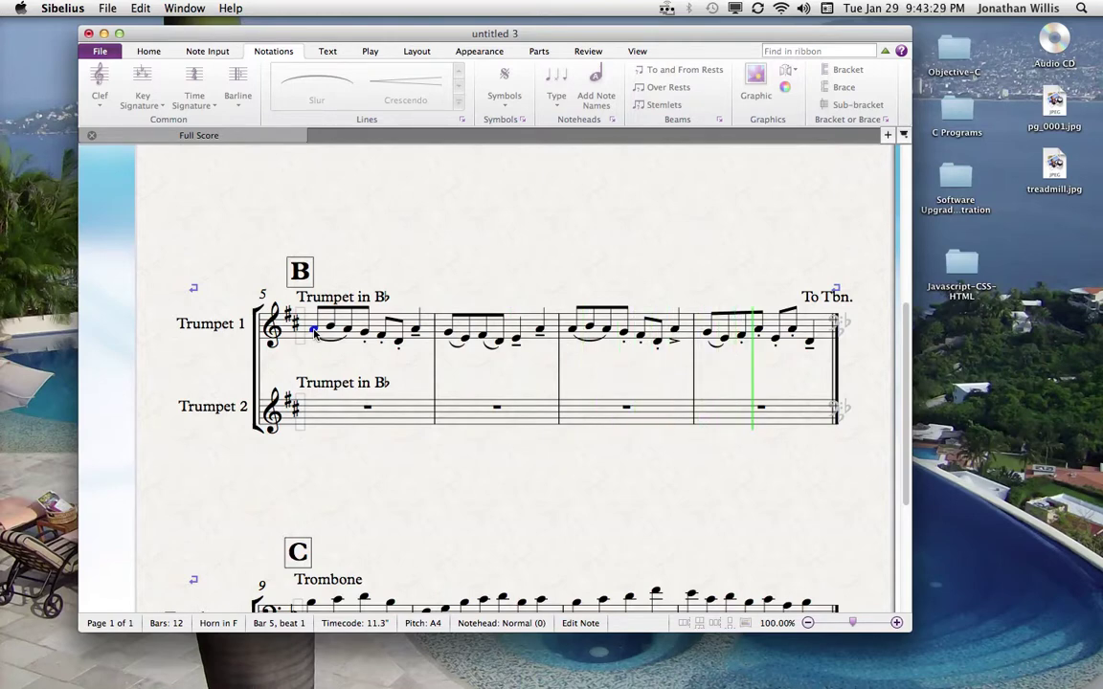
key("Escape")
key("super+minus")
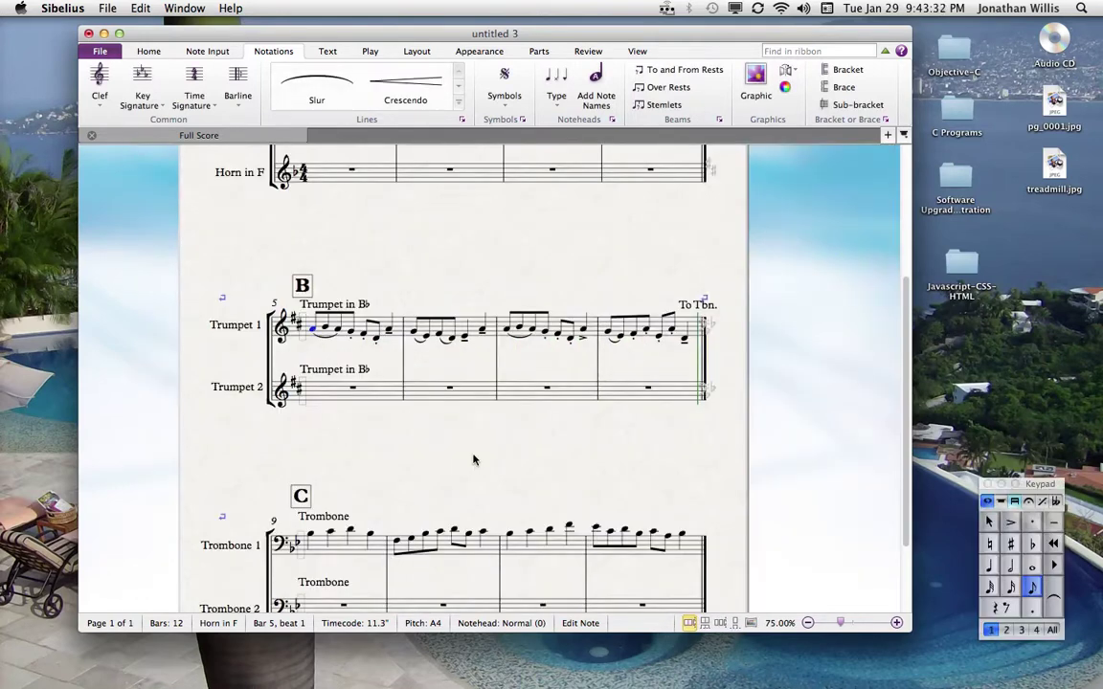
left_click_drag(473, 460, 467, 391)
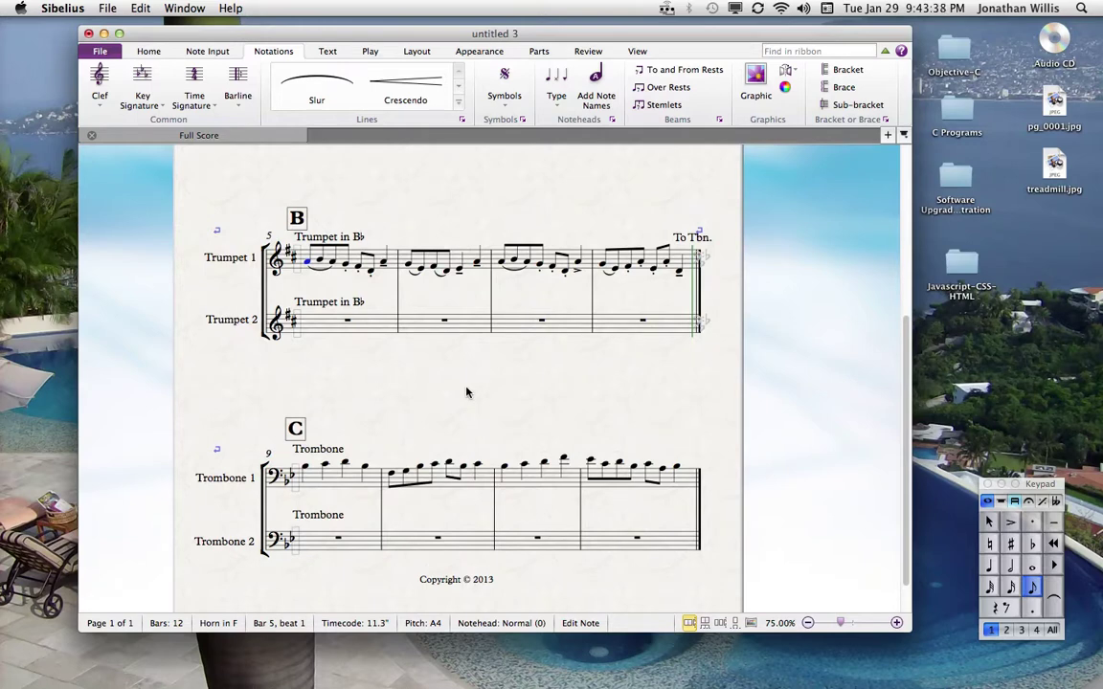
left_click_drag(498, 448, 463, 375)
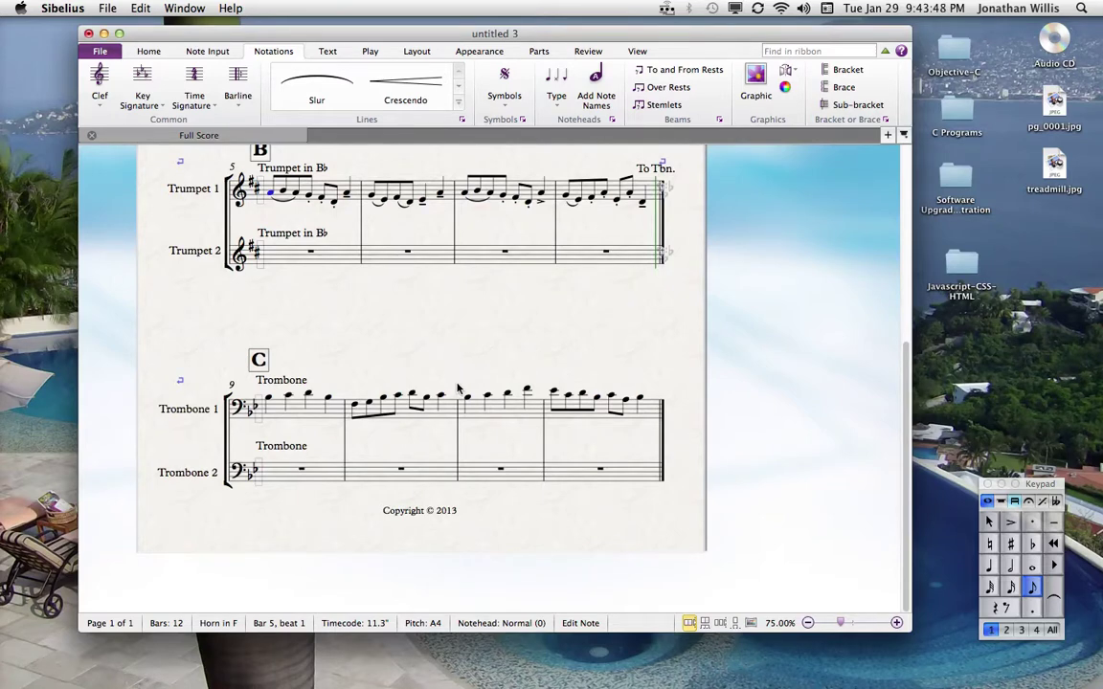
Lower Trombone 1's bar 10 beat-4 note from C4 to Bb3.
left_click(443, 397)
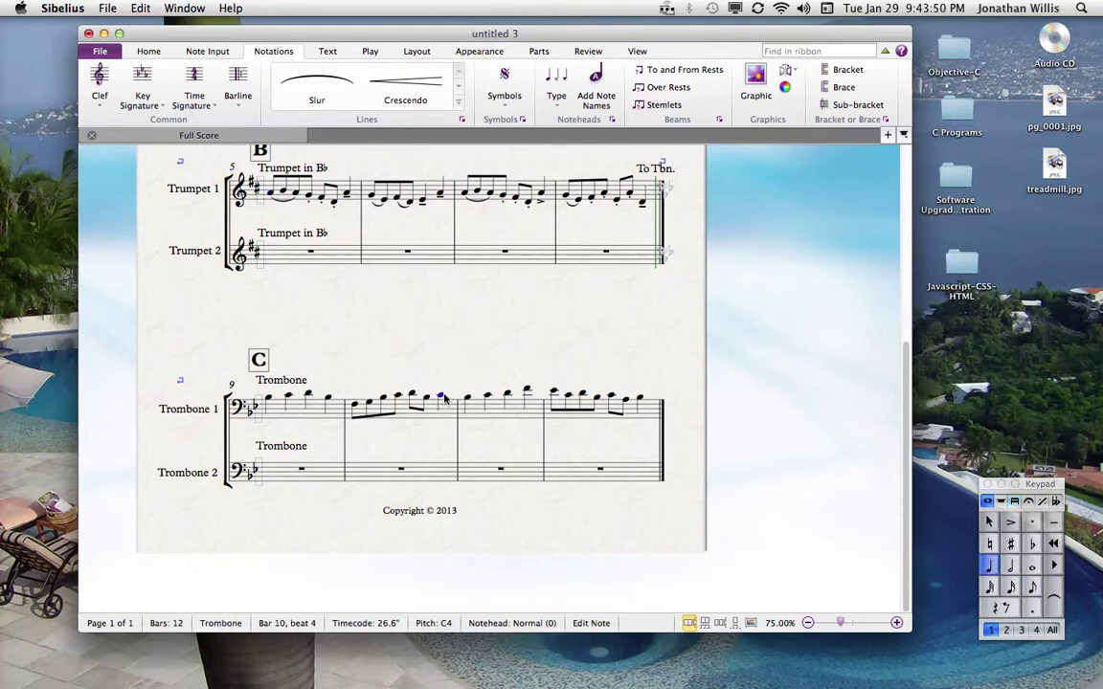
key("Down")
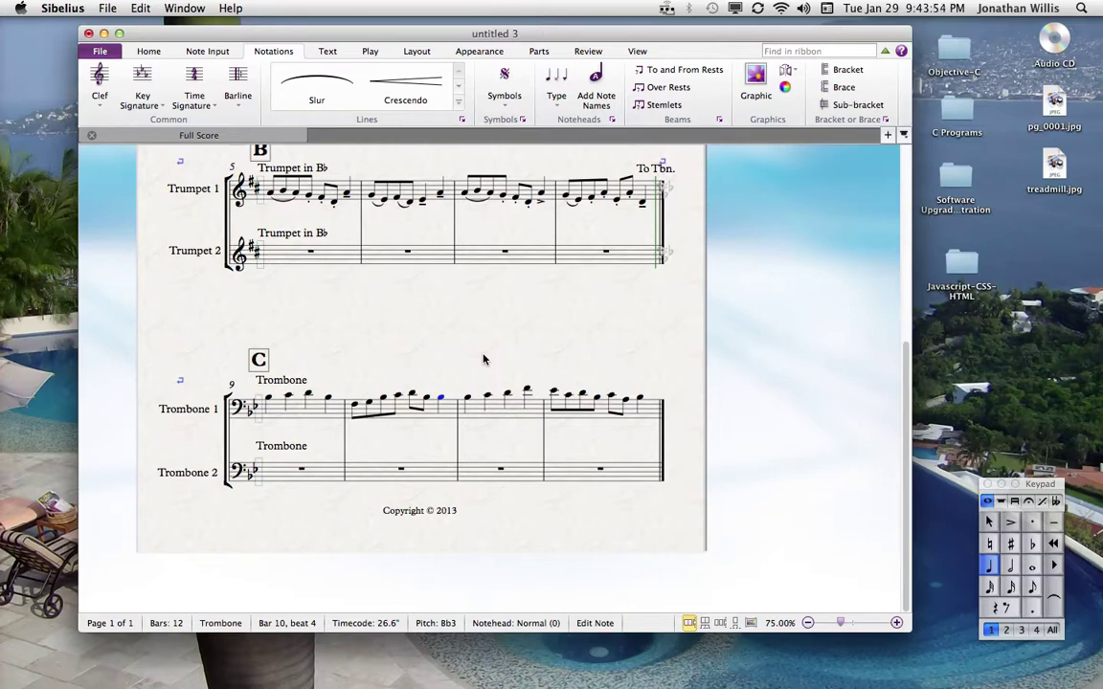
key("Up")
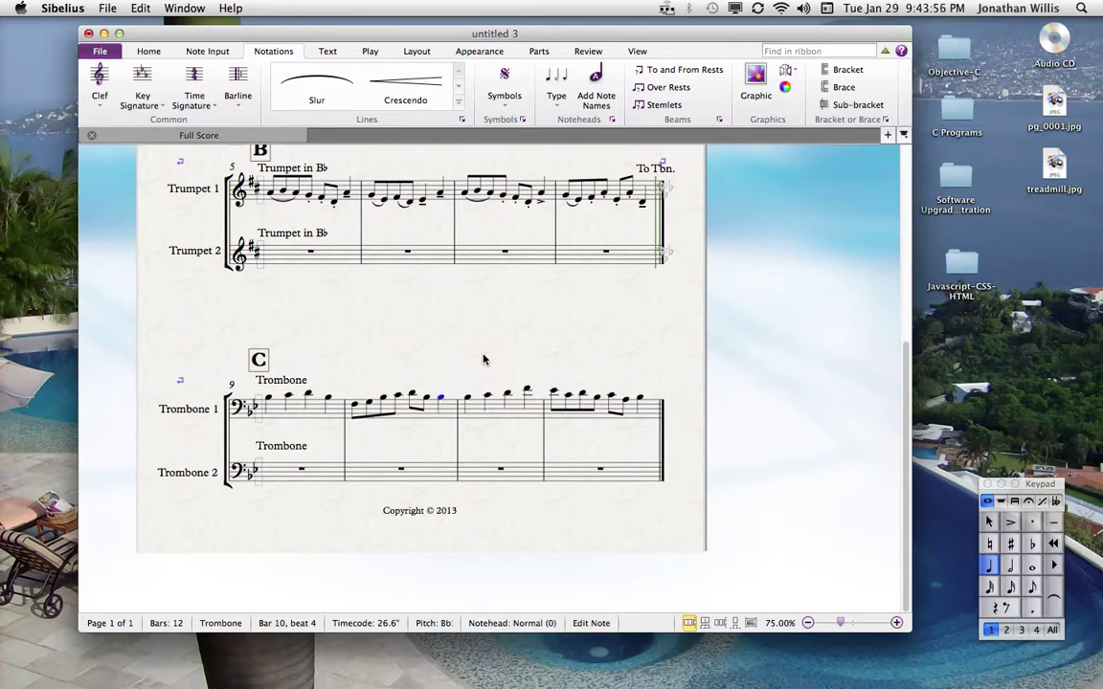
key("Down")
key("Down")
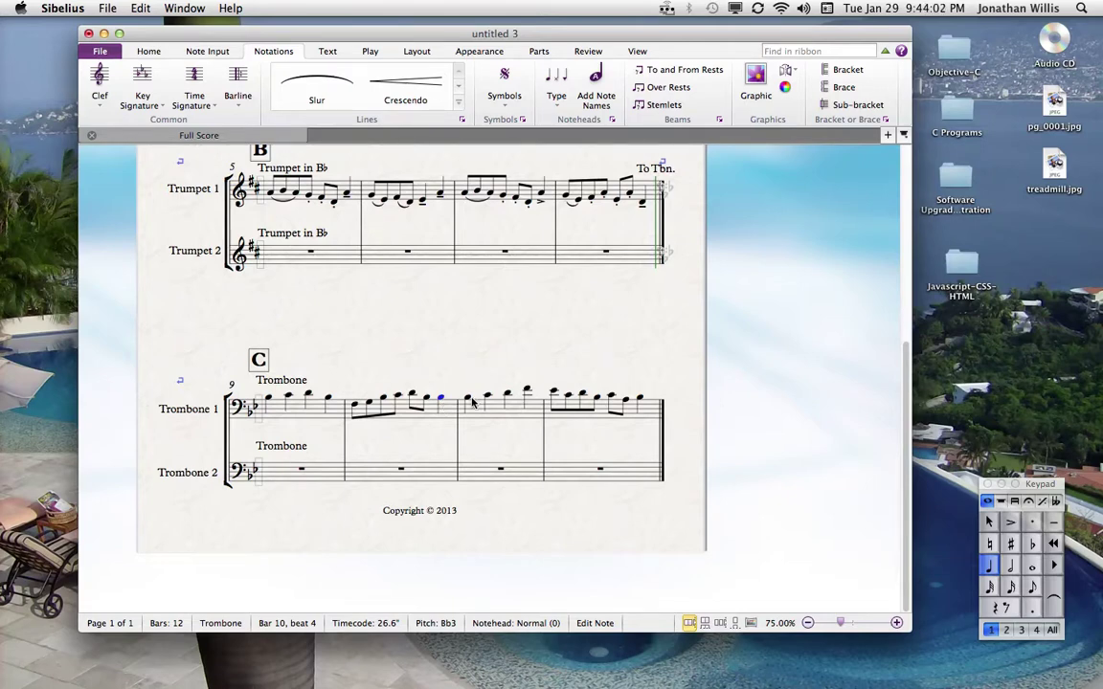
Slur the Bb3 into bar 11 and play the trombone line back from bar 10.
left_click(468, 397)
key("Left")
key("s")
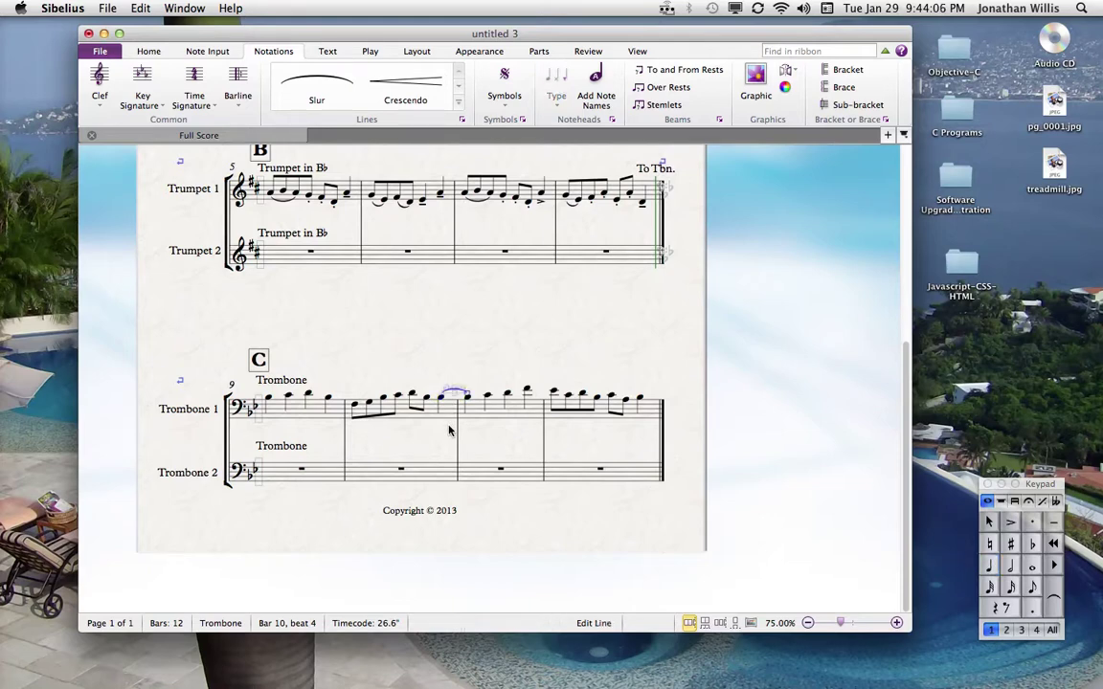
key("Escape")
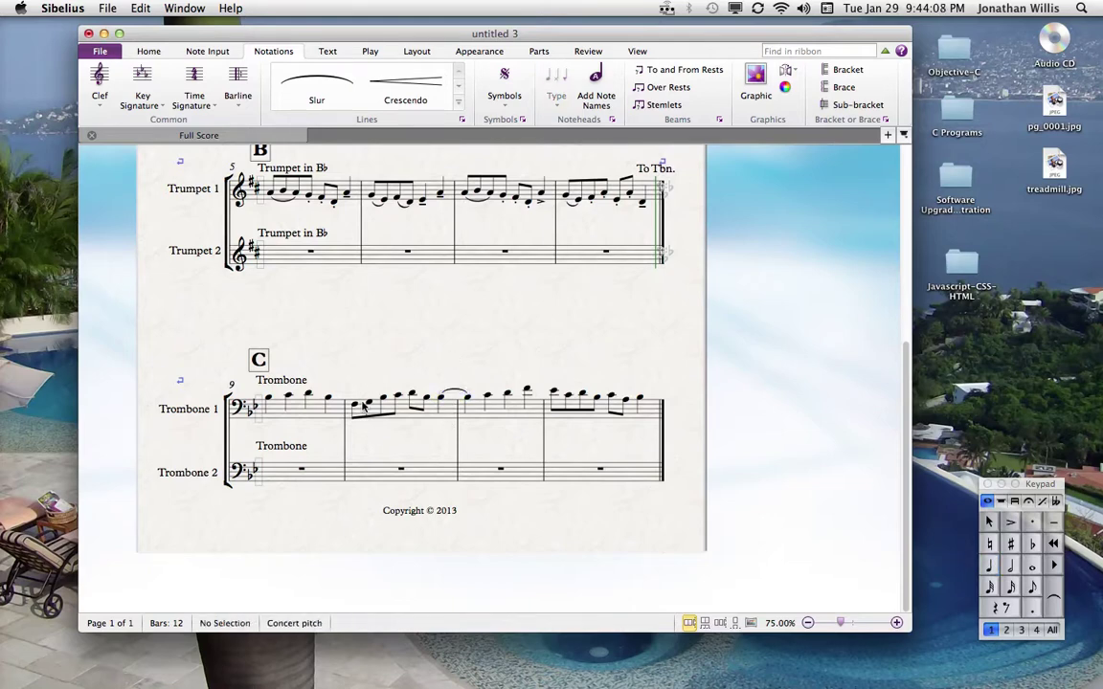
left_click(354, 407)
key("p")
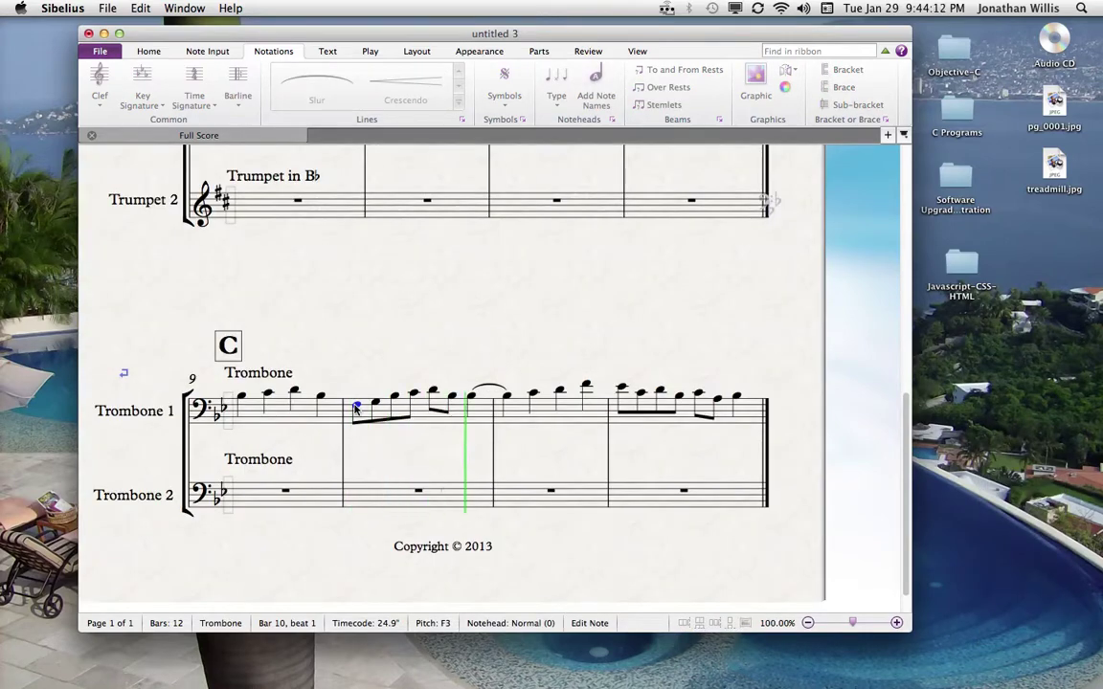
key("Escape")
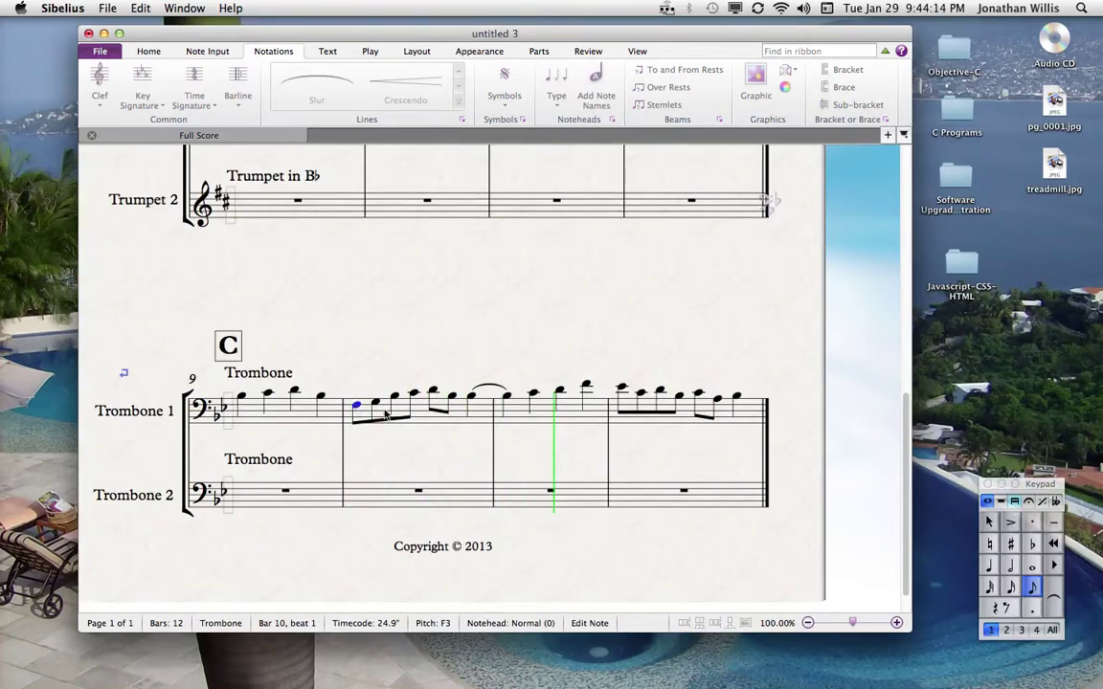
Remove the slur joining the Bb3 in bar 10 to bar 11.
left_click(468, 422)
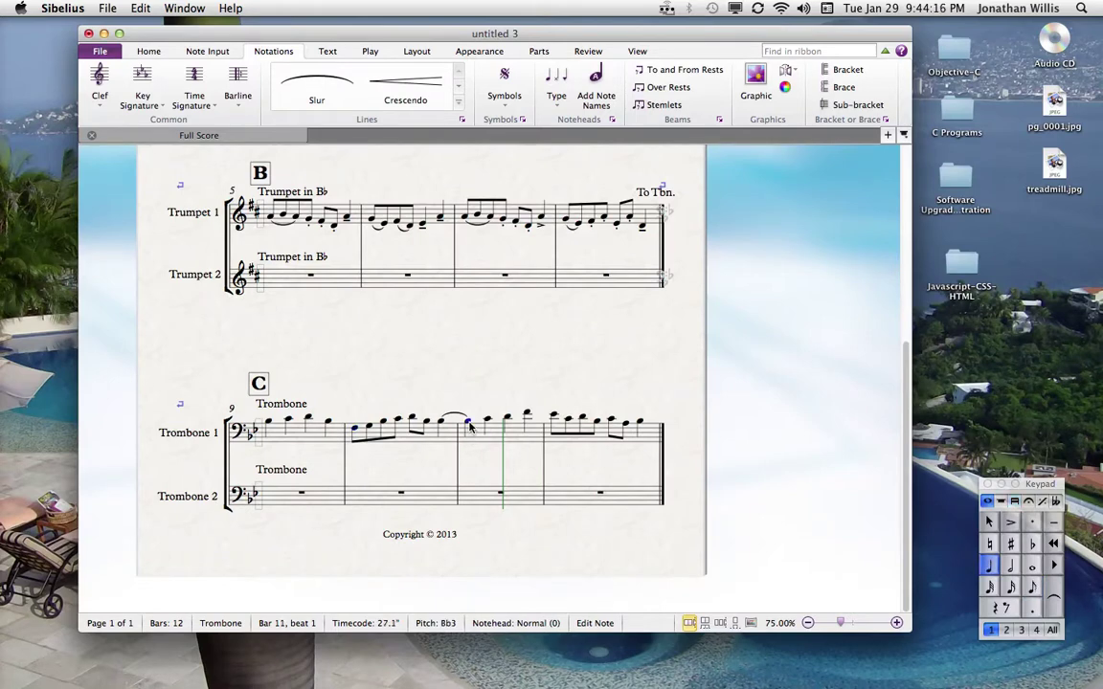
key("Left")
left_click(456, 414)
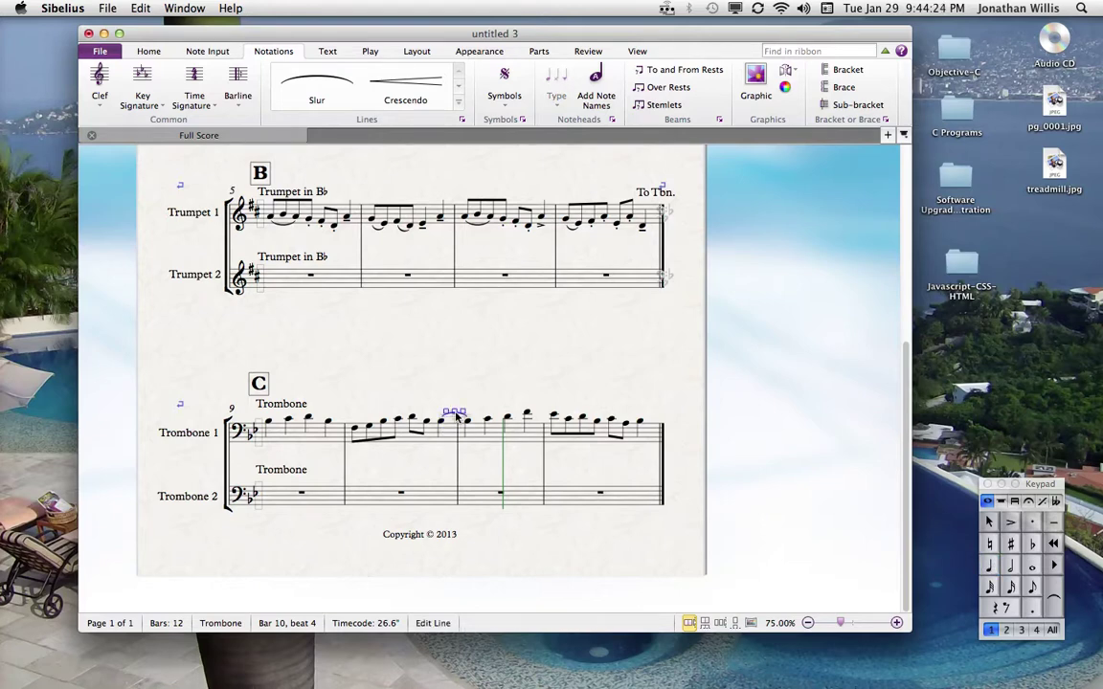
key("super+z")
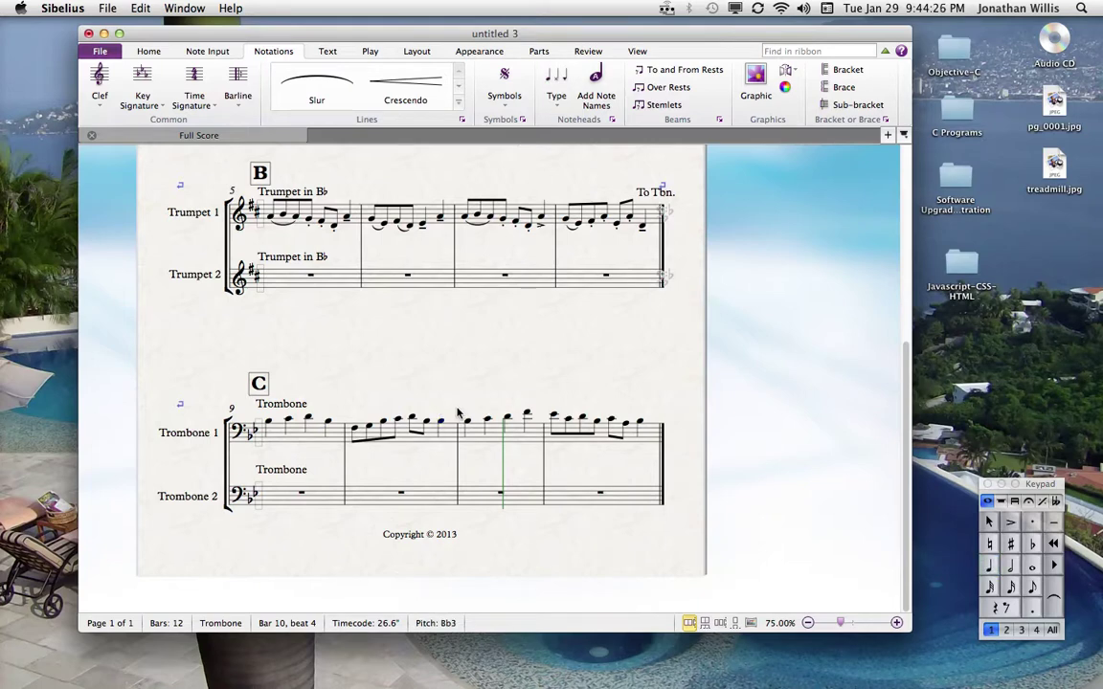
Tie Trombone 1's bar 10 Bb3 over the barline into bar 11.
key("Escape")
left_click(441, 422)
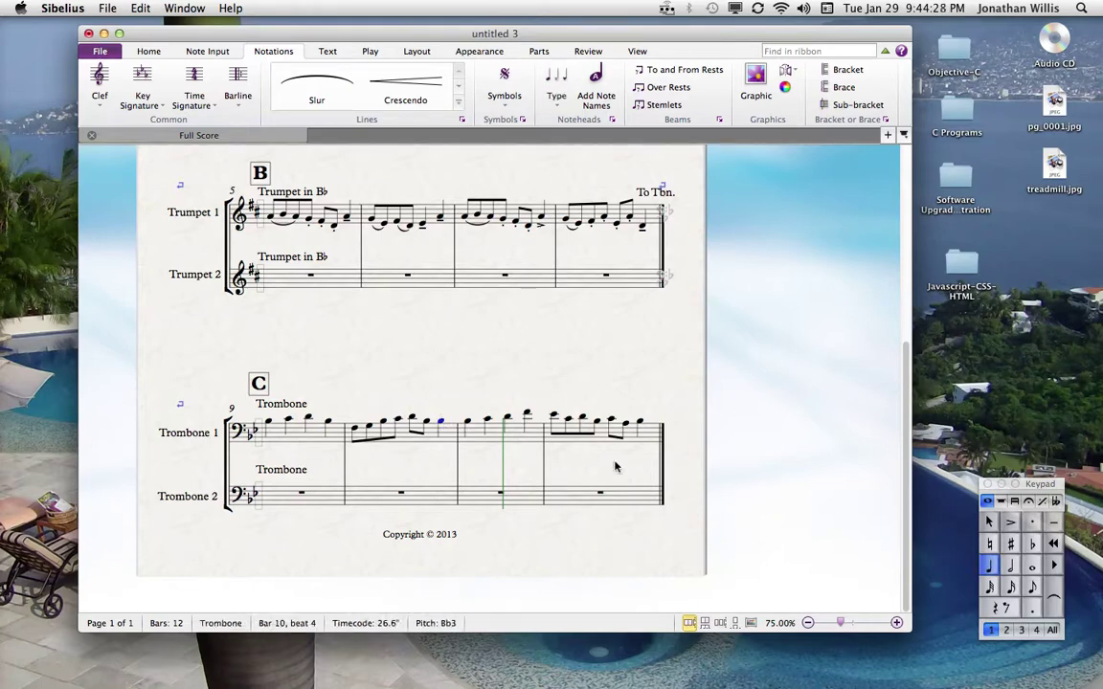
left_click(1052, 603)
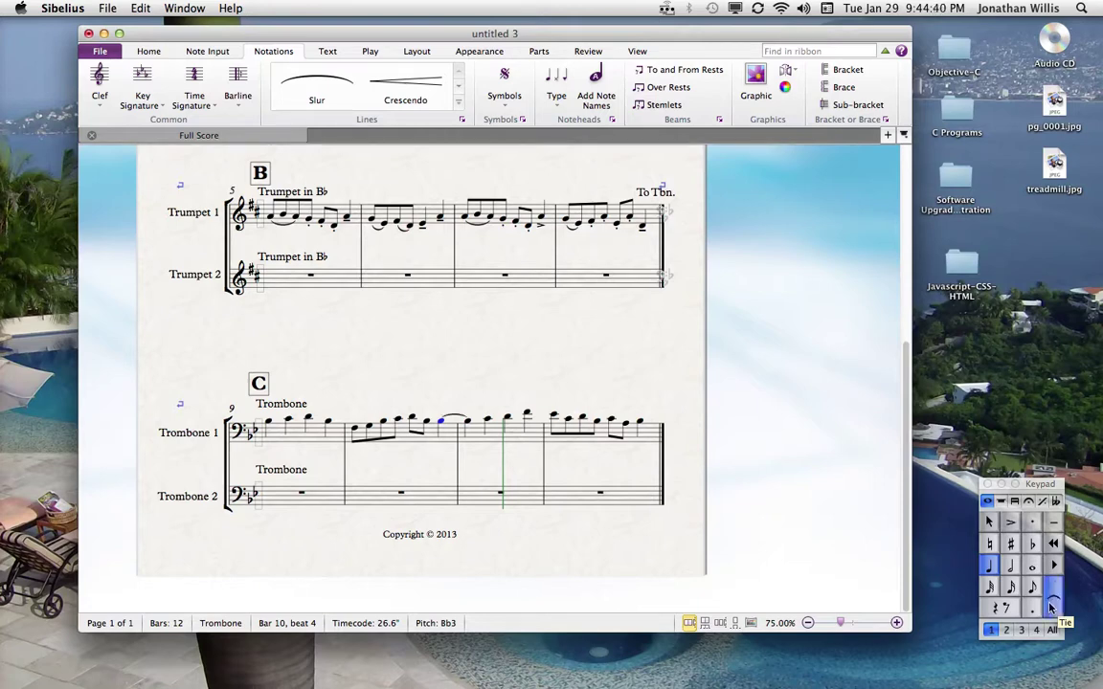
left_click(365, 470)
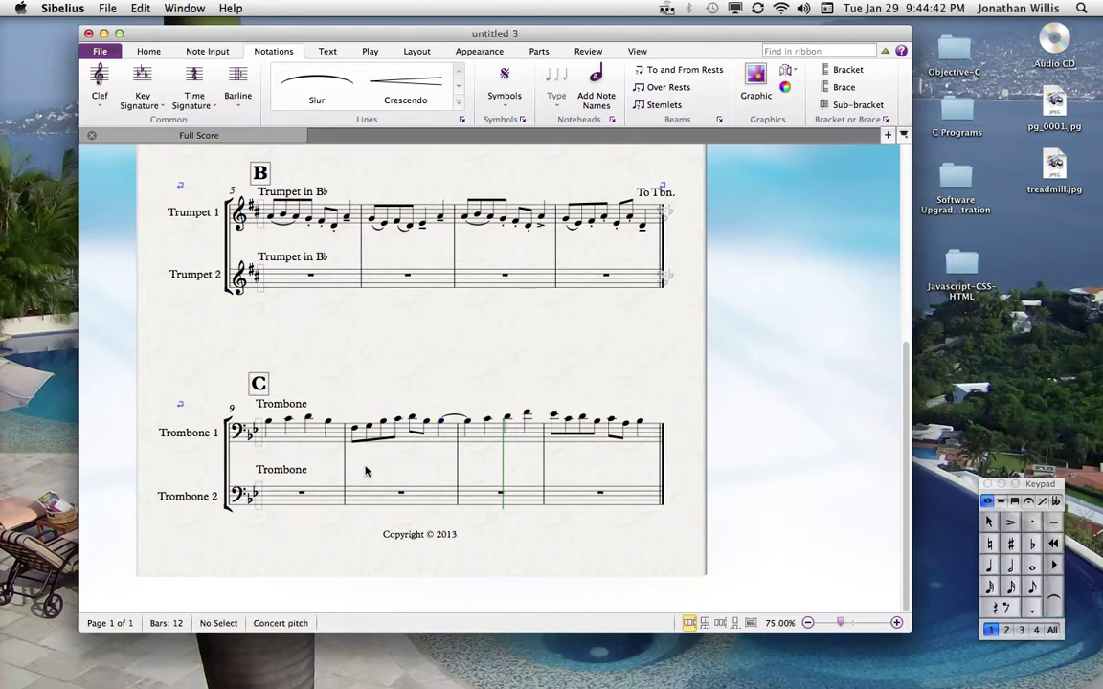
Play Trombone 1 back from bar 10, then reposition the score page.
left_click(355, 431)
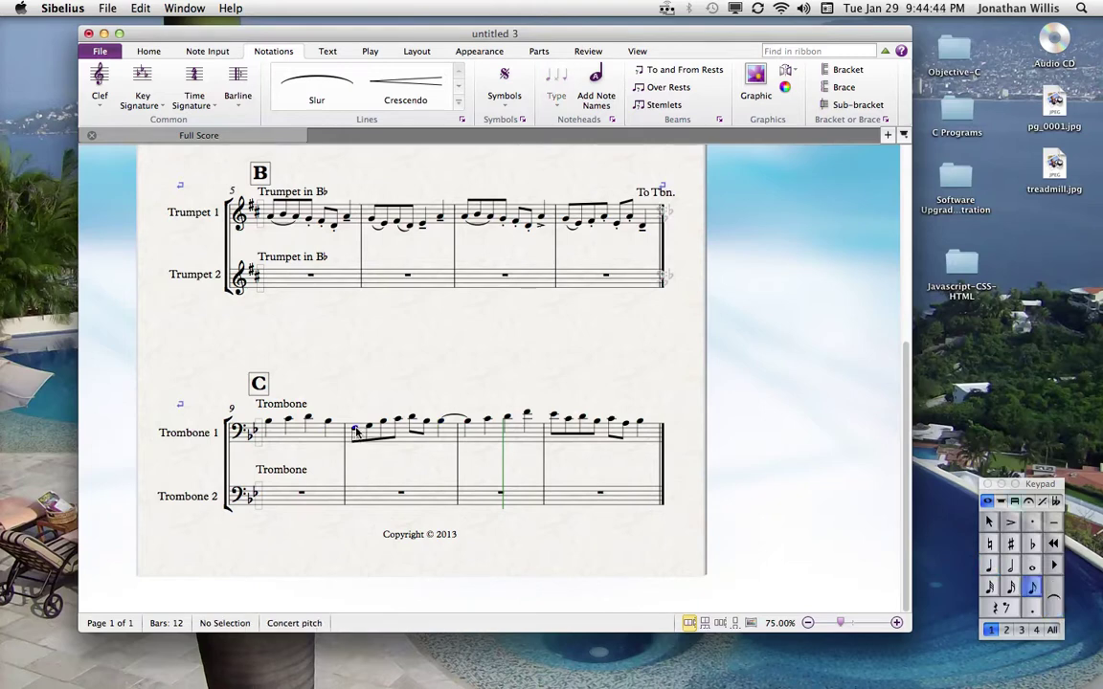
key("super+equal")
key("p")
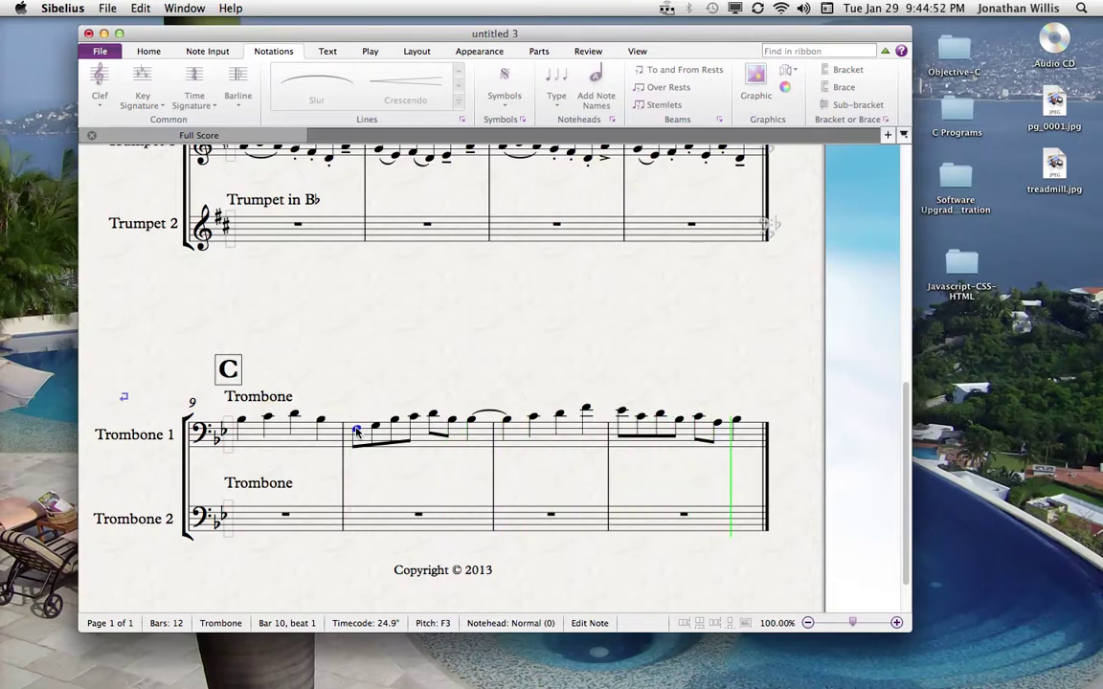
key("super+minus")
key("Escape")
left_click_drag(591, 357, 539, 352)
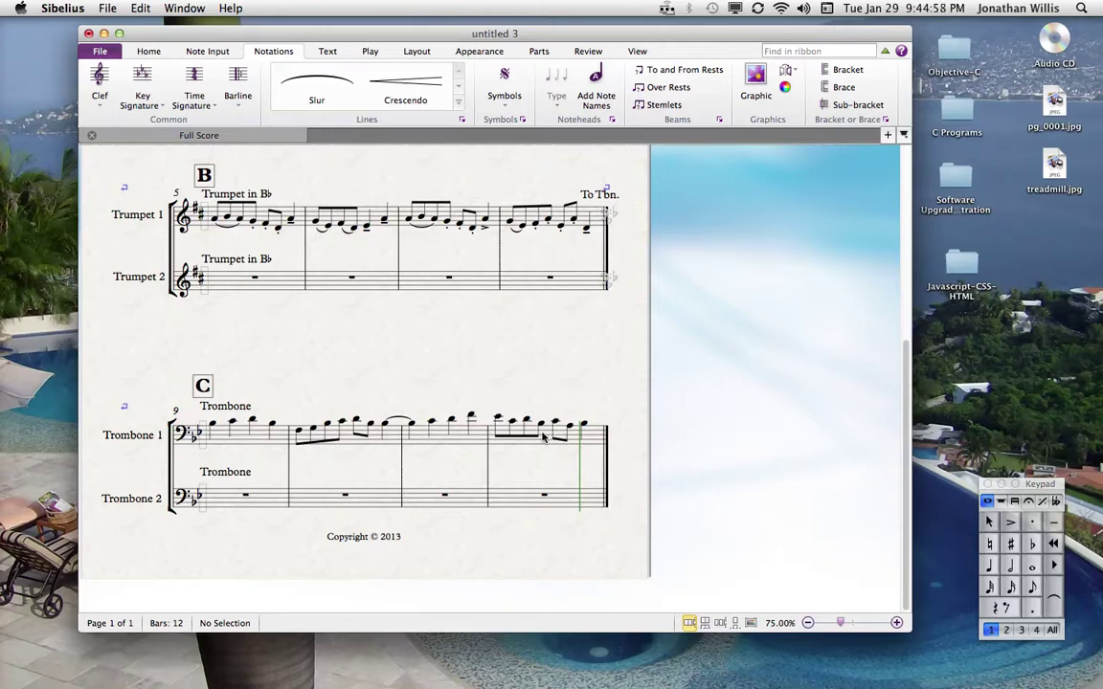
Add a rit. line over Trombone 1 bars 11–12 and nudge it slightly upward.
left_click(441, 441)
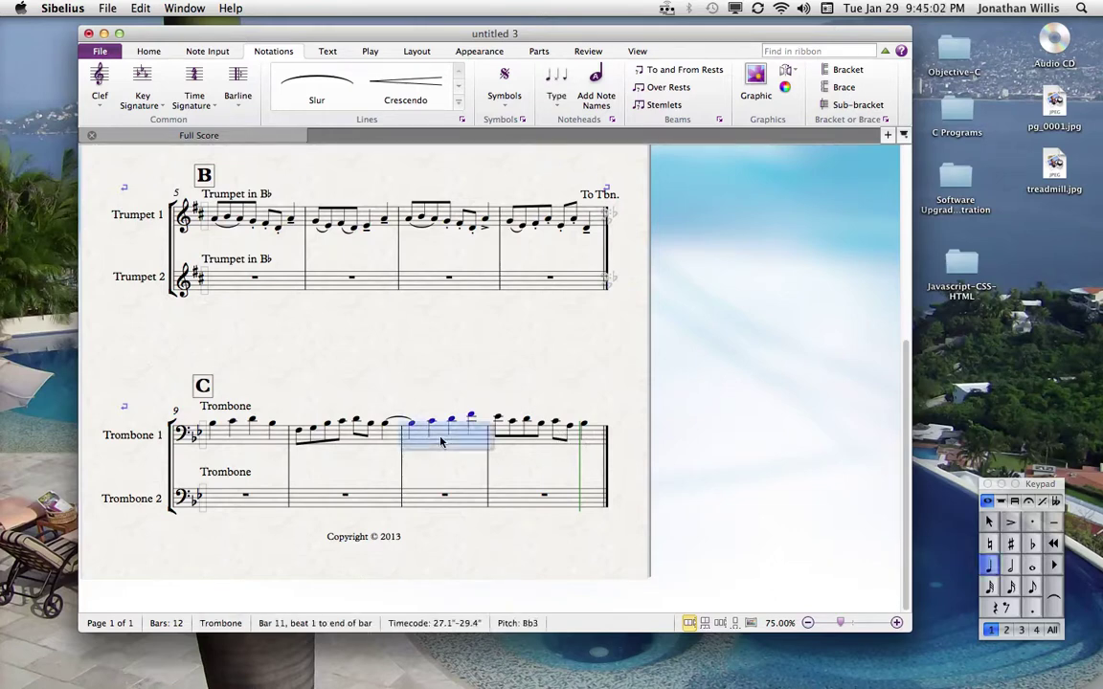
left_click(546, 444, "shift")
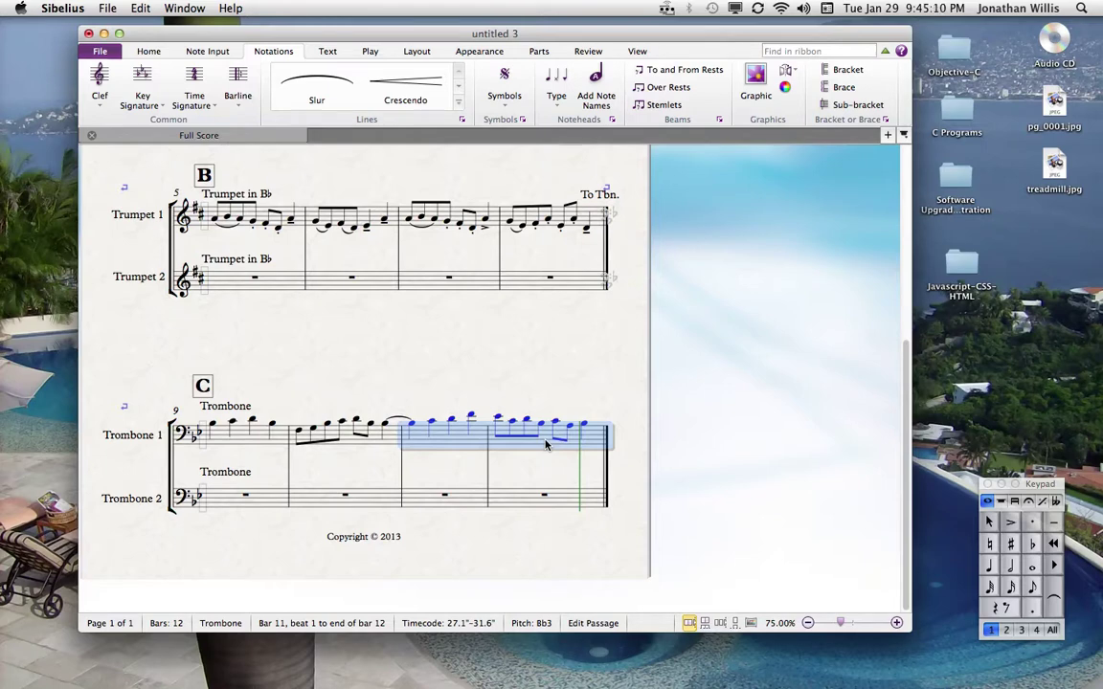
key("l")
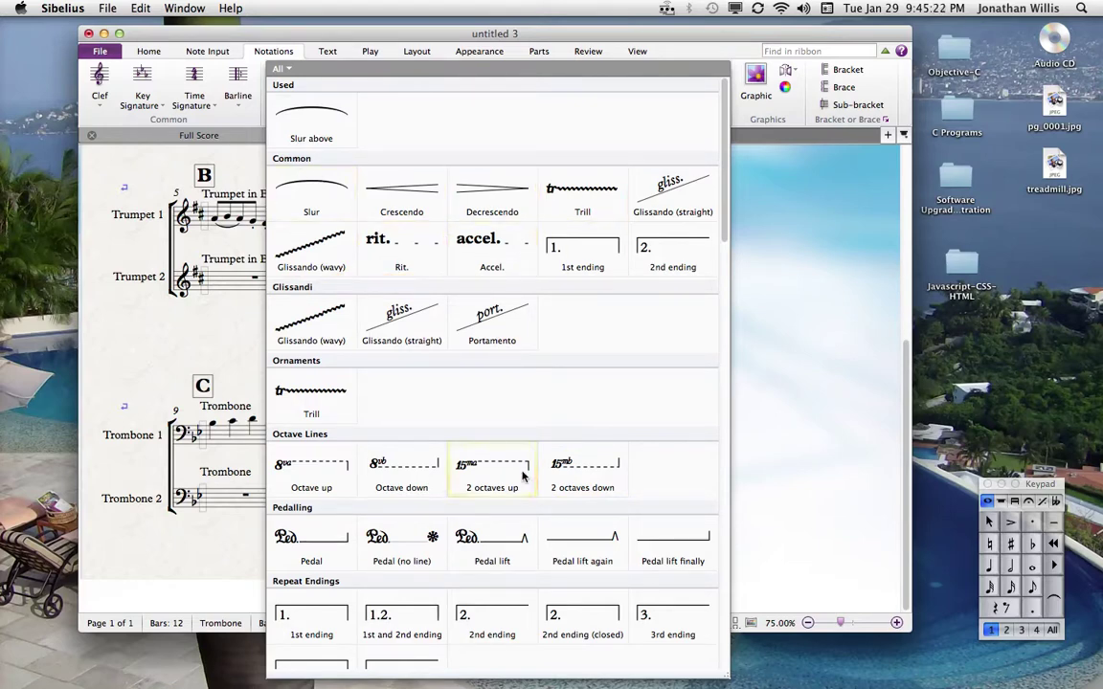
left_click(394, 247)
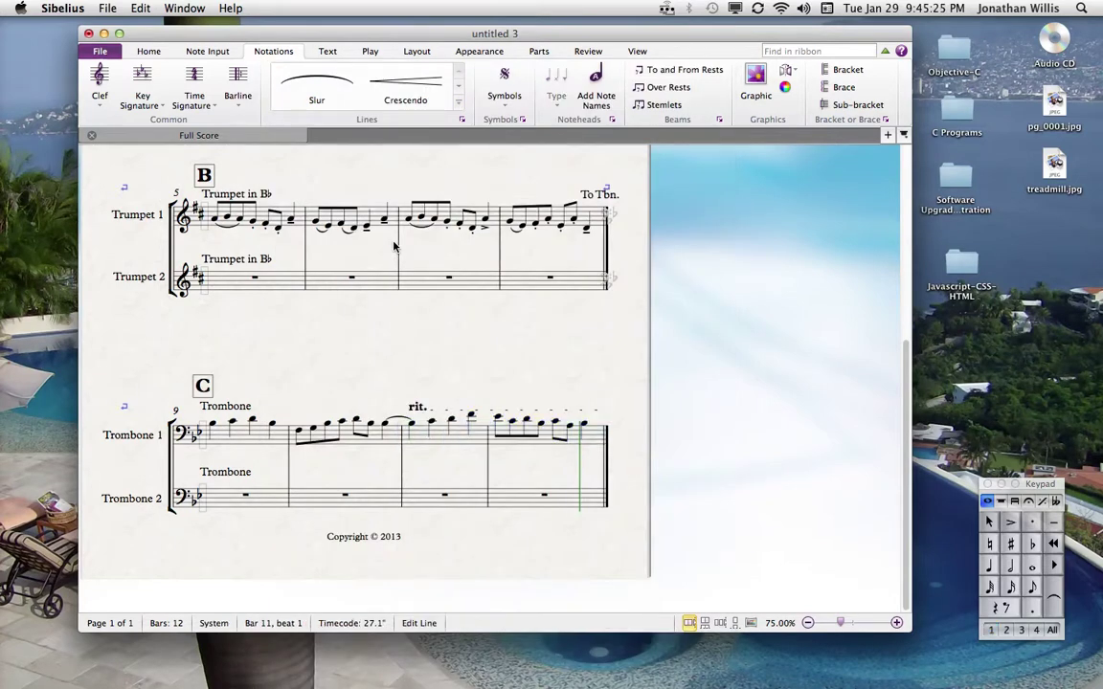
left_click_drag(417, 407, 413, 402)
left_click(213, 425)
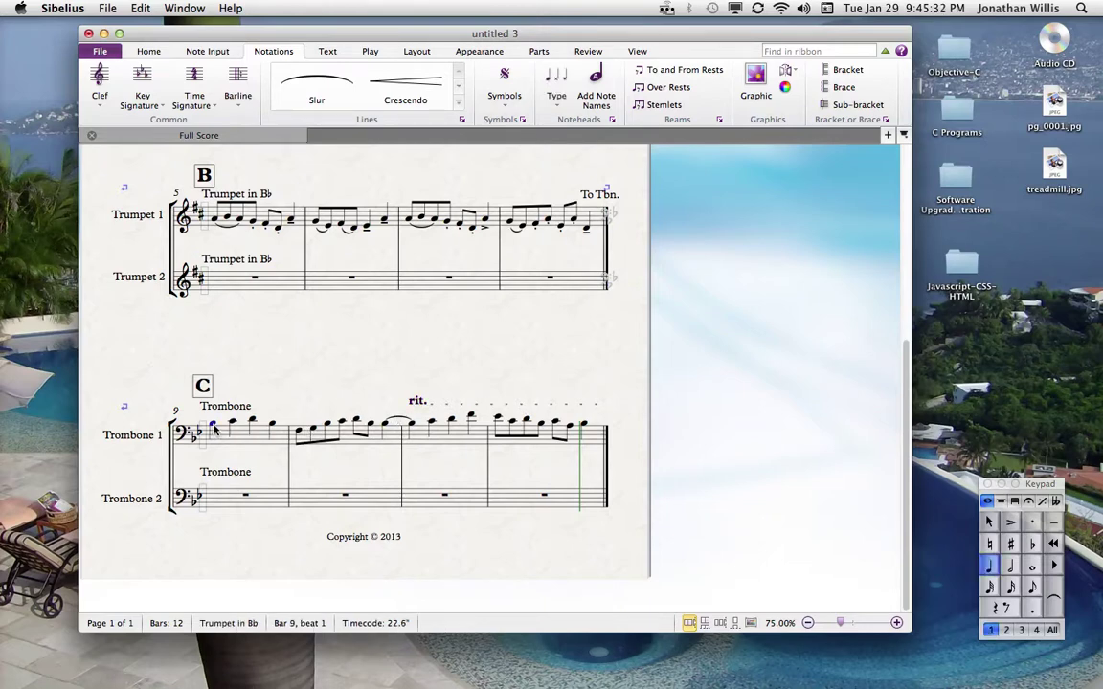
key("space")
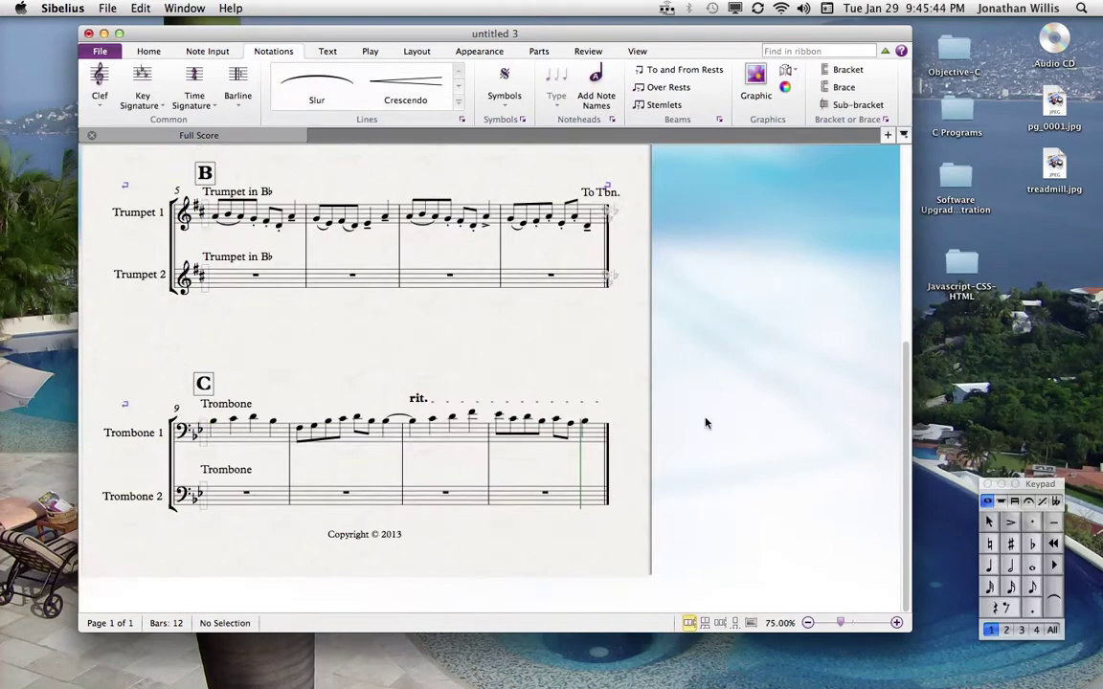
left_click_drag(591, 346, 648, 532)
left_click_drag(563, 342, 603, 374)
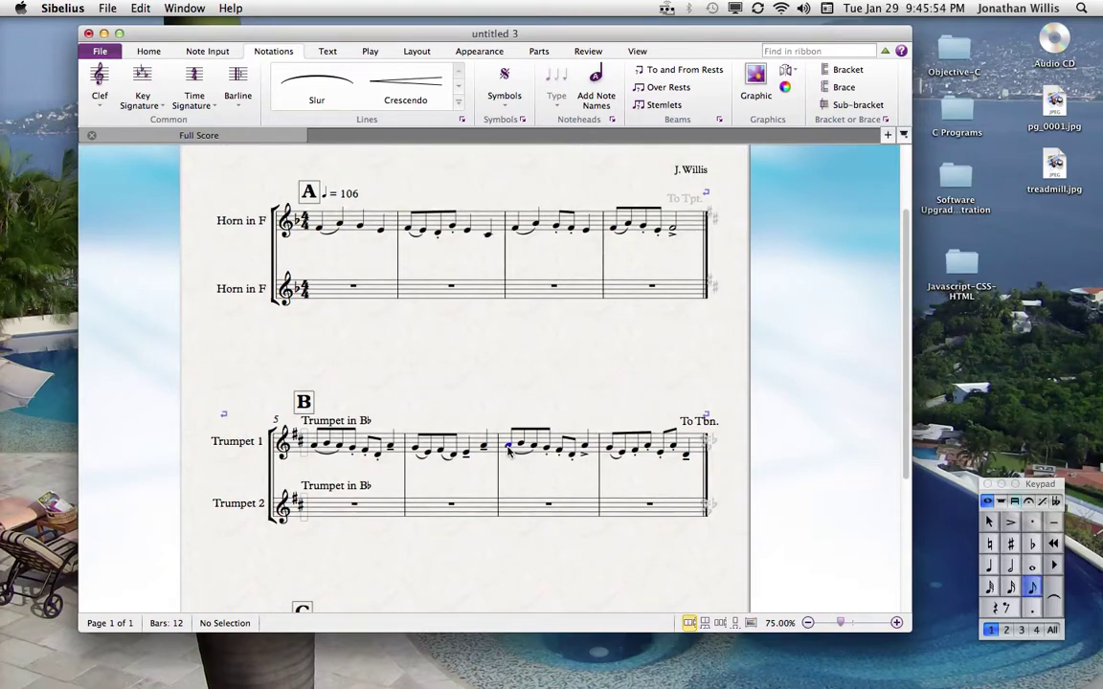
Turn the first note of Trumpet 1 bar 7 into a half-note F#5, undoing a stray slur.
left_click(509, 449)
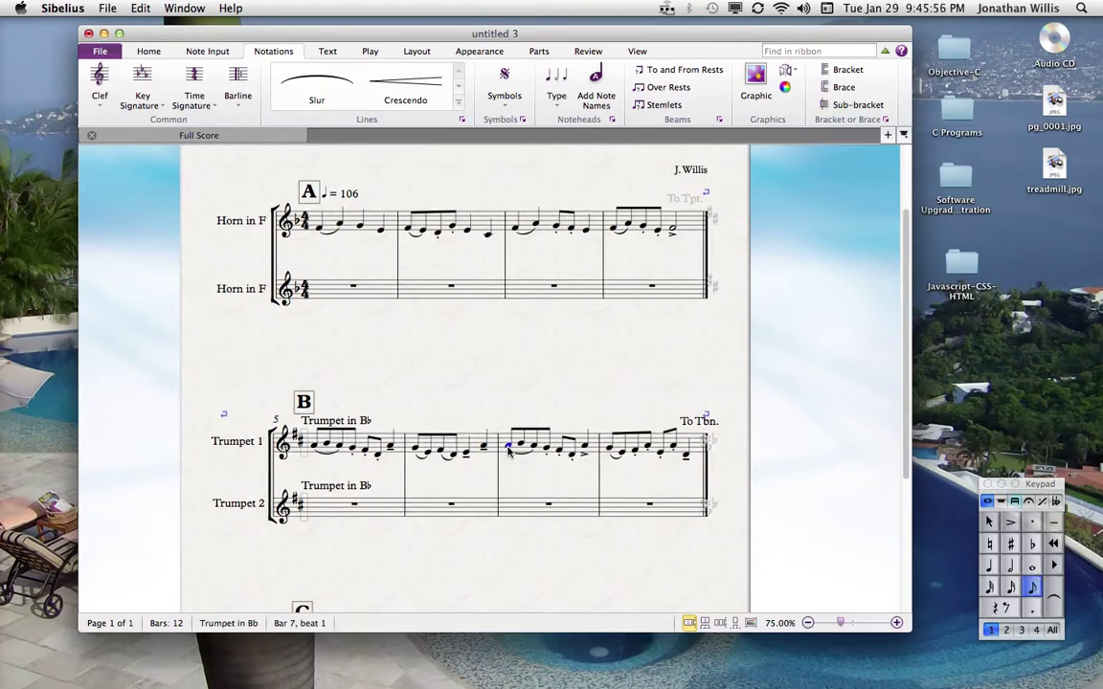
key("s")
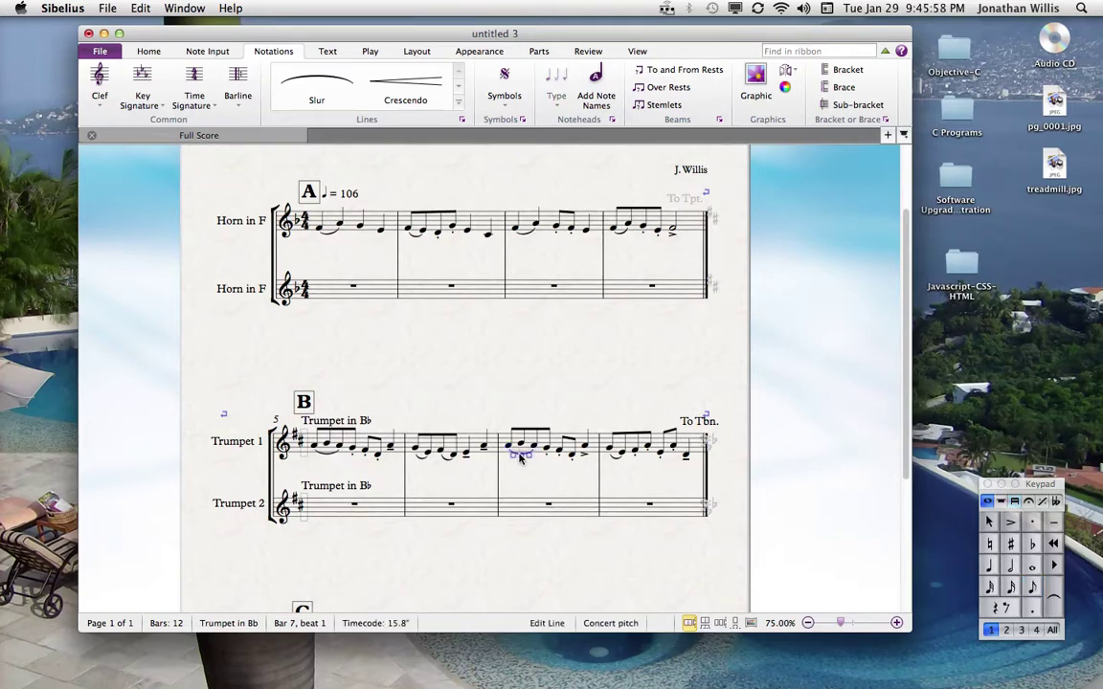
key("super+z")
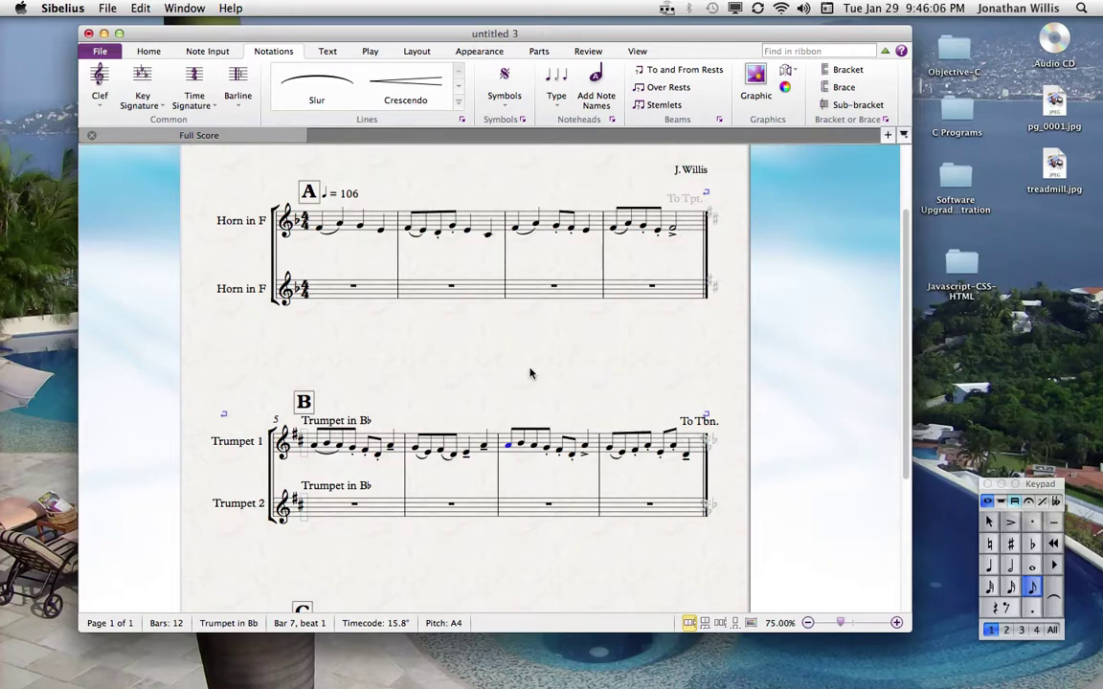
key("5")
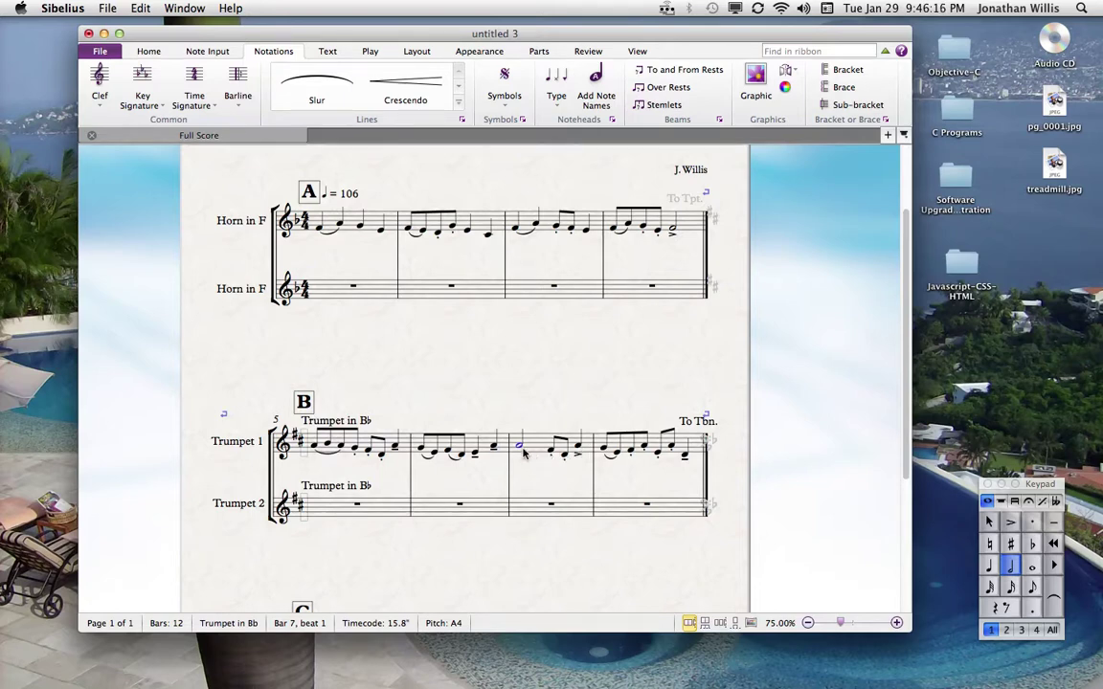
key("Up")
key("Up")
key("Up")
key("Up")
key("Up")
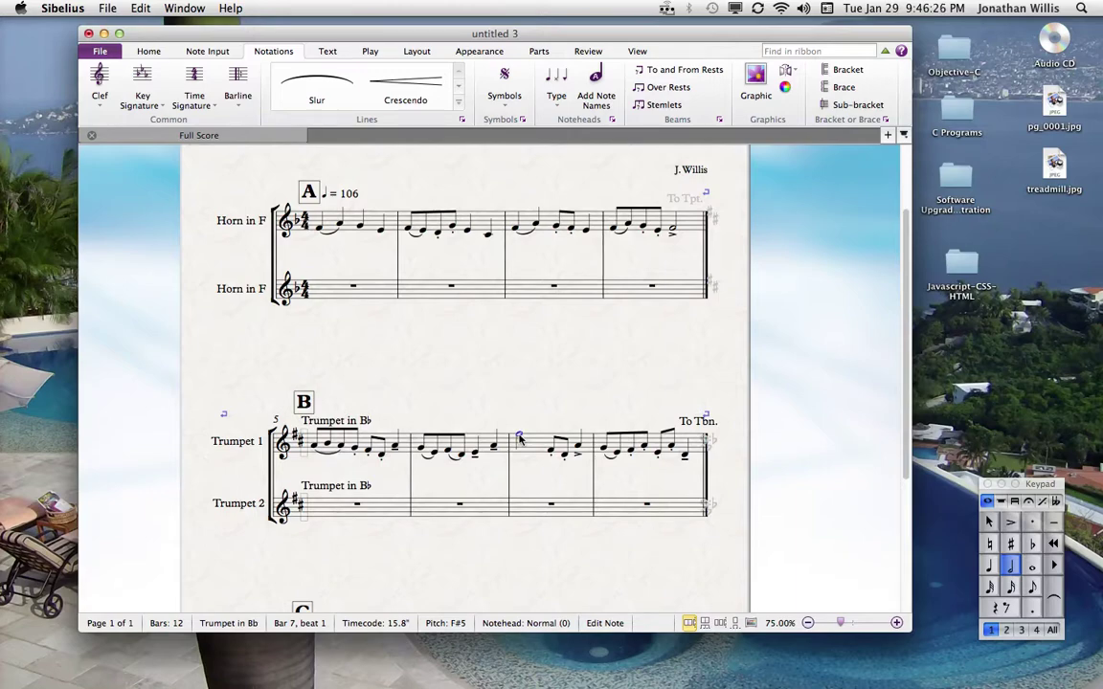
Add a trill line over the F#5 half note and lengthen it slightly.
key("l")
left_click(588, 189)
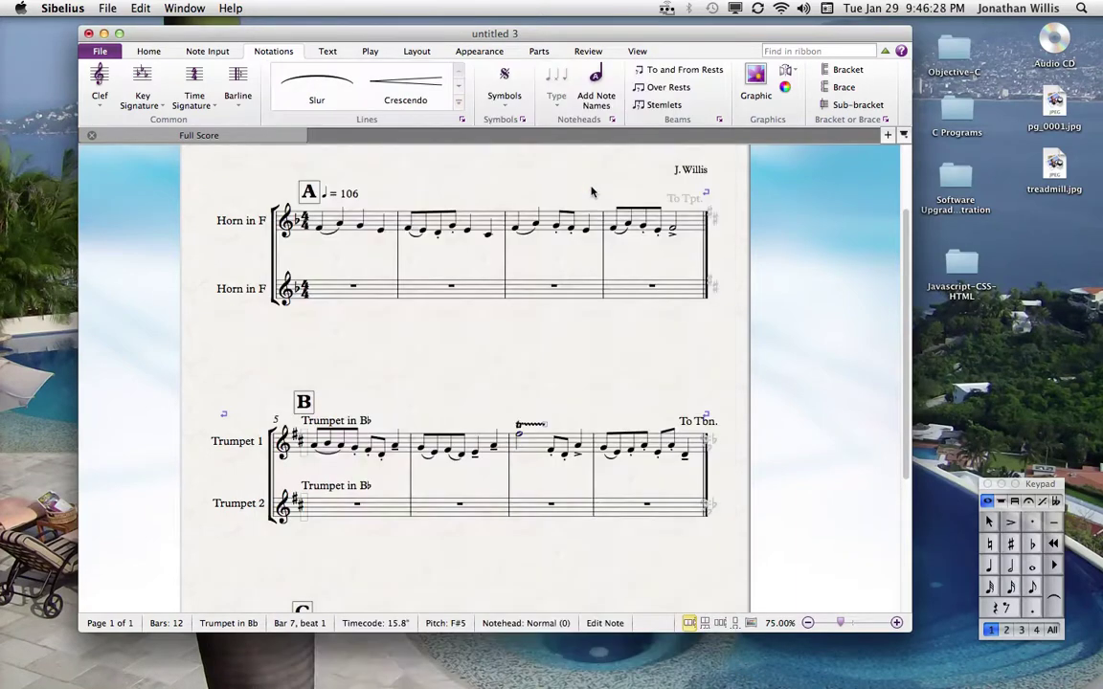
left_click_drag(547, 425, 554, 425)
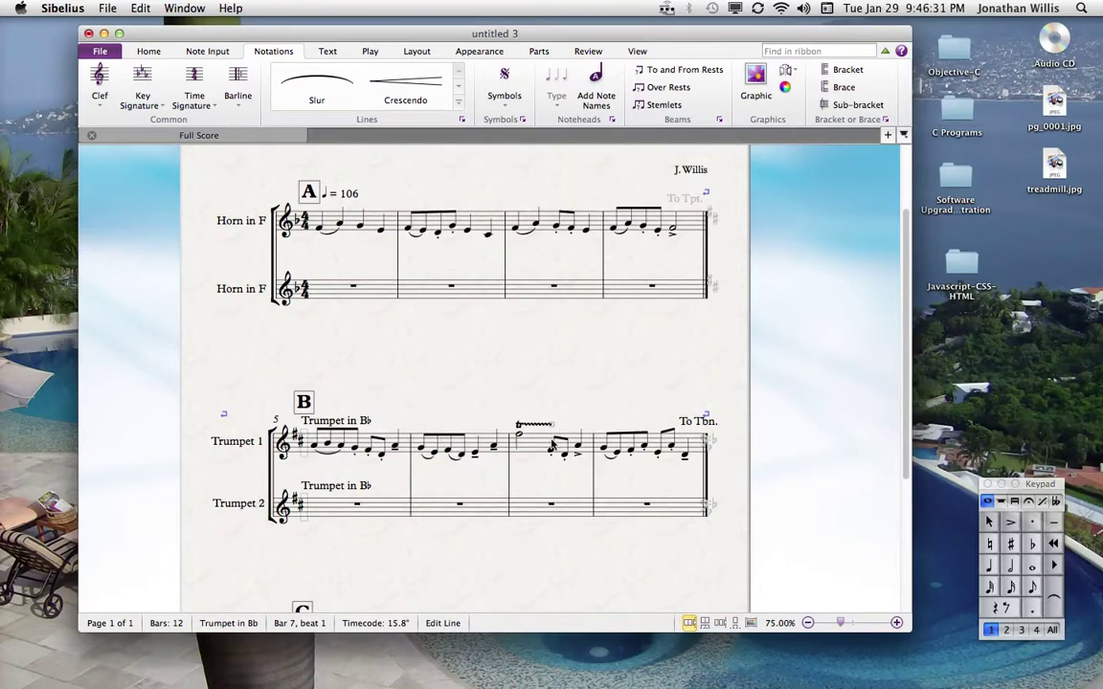
Set the following bar 7 eighth notes to E5 and D5.
left_click(553, 452)
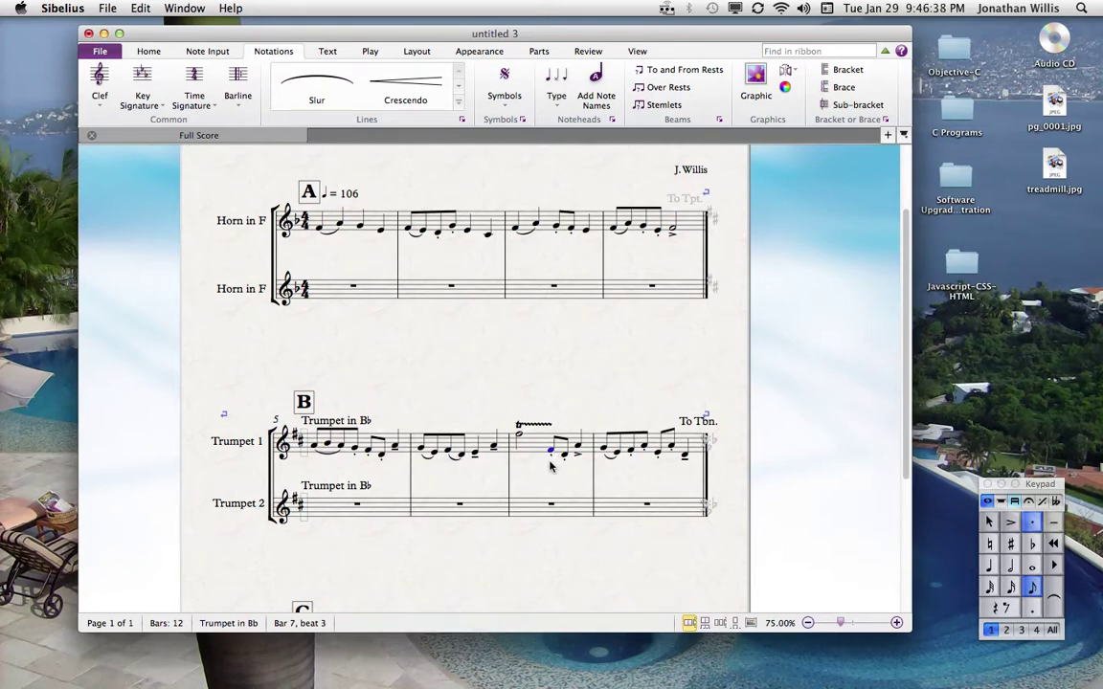
key("super+Up")
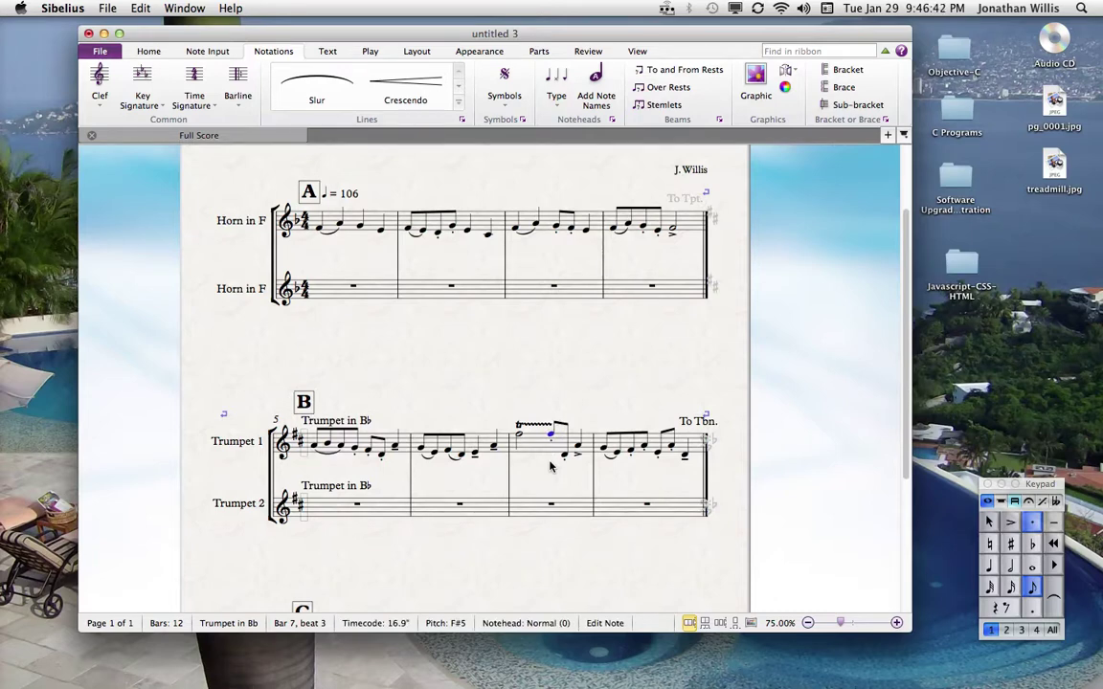
key("Down")
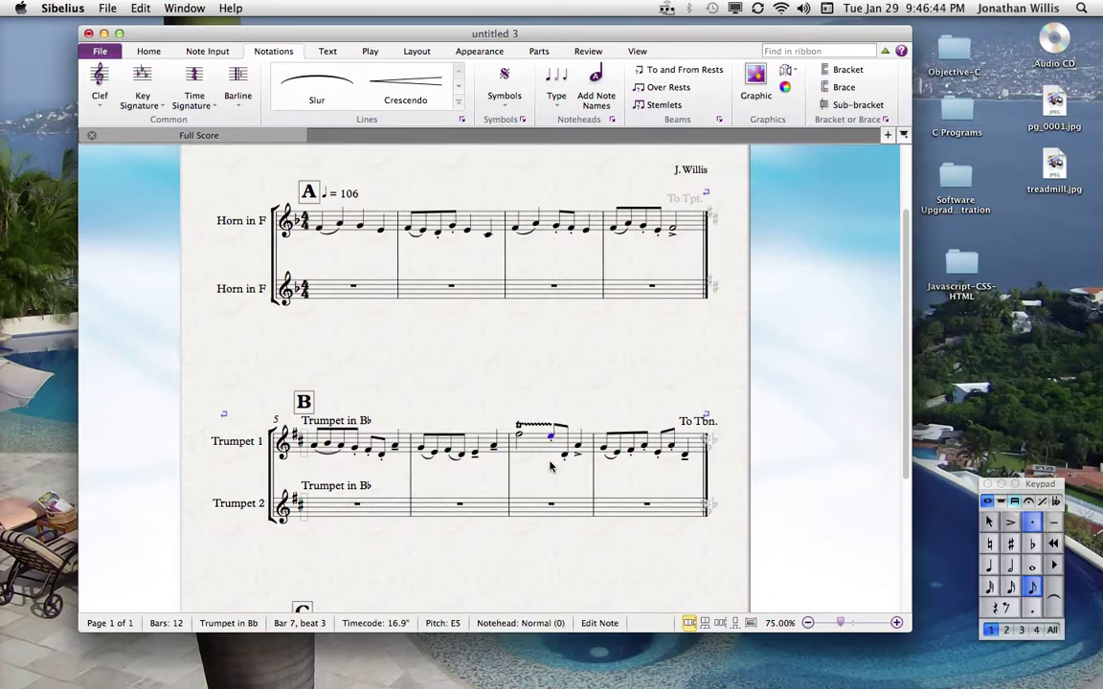
key("Right")
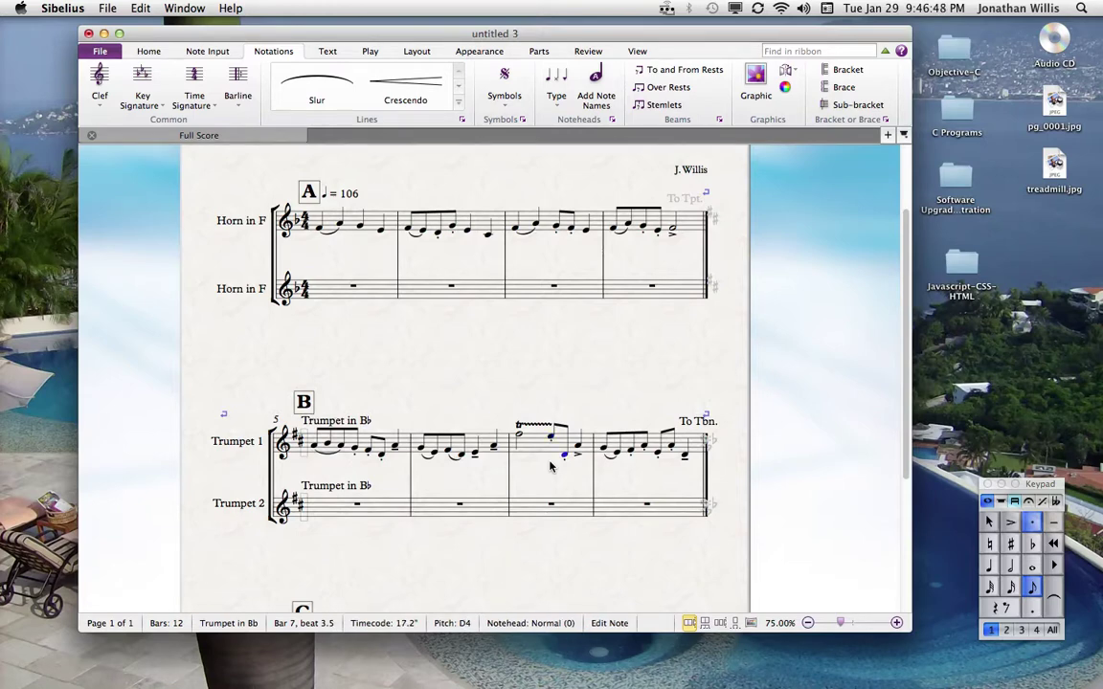
key("super+Up")
key("Right")
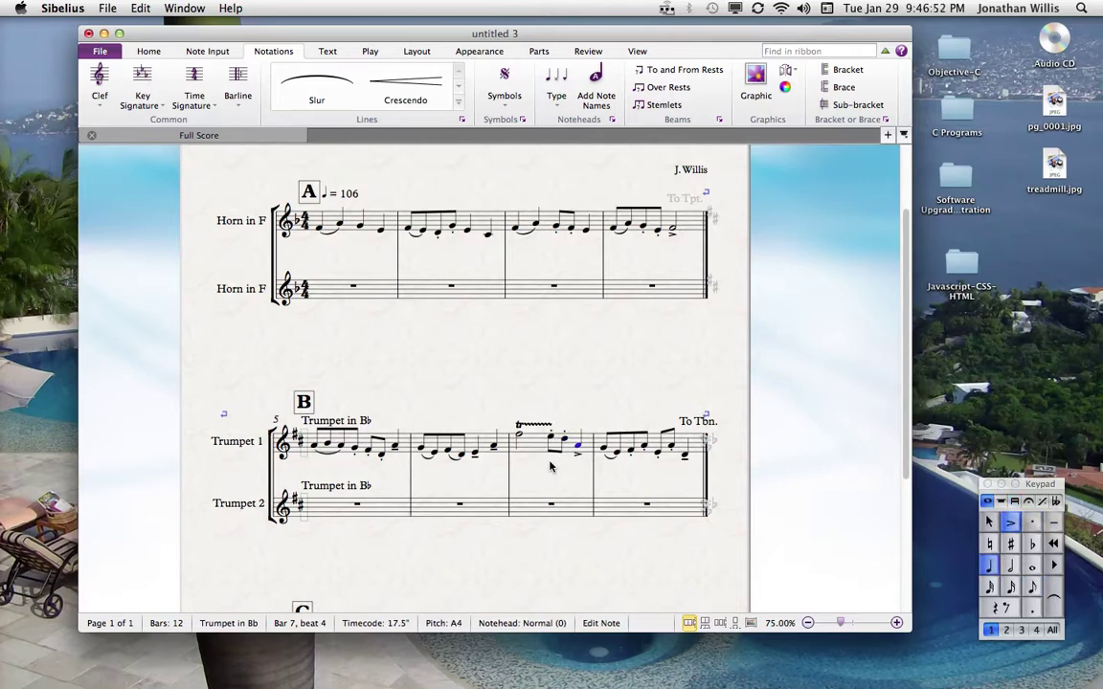
left_click(421, 447)
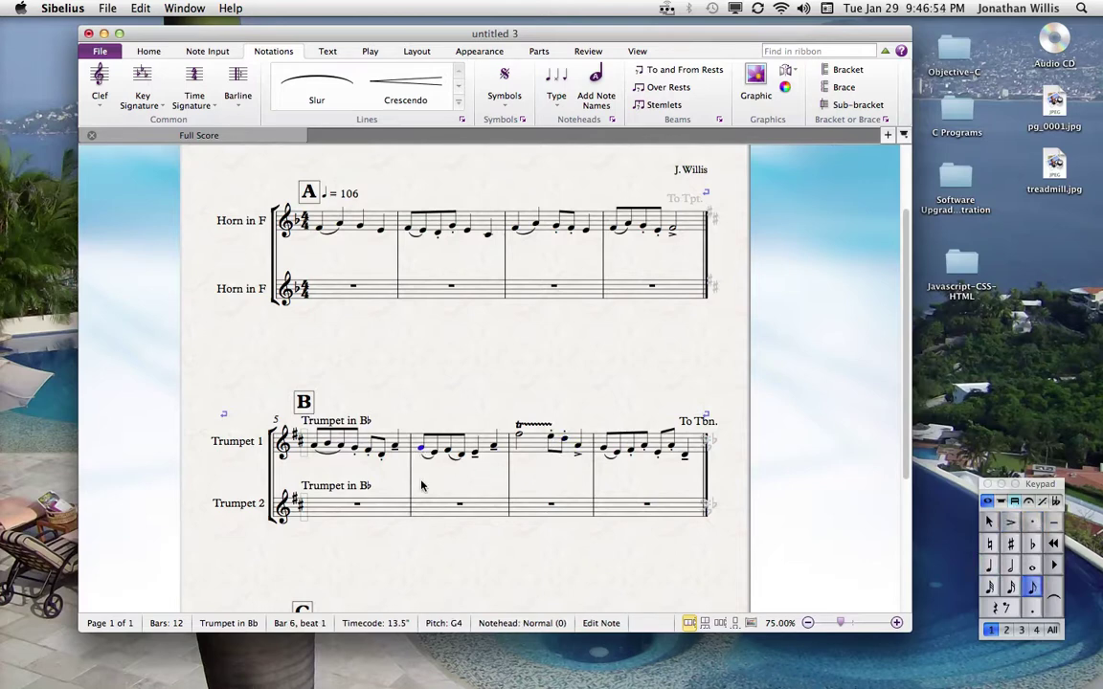
key("p")
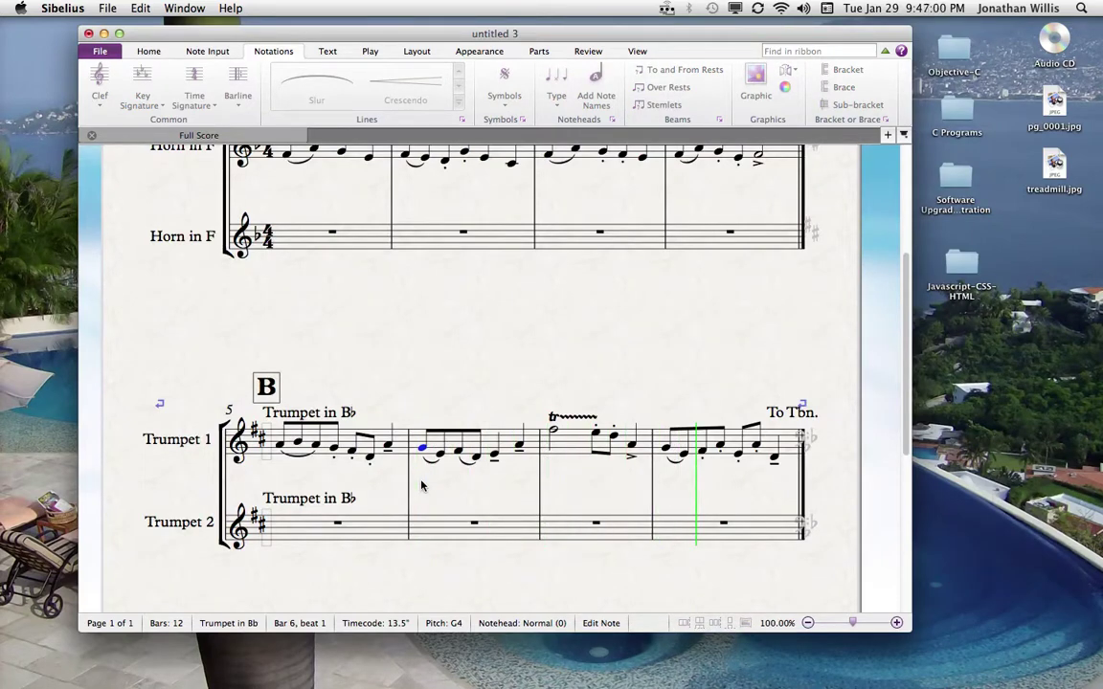
key("Escape")
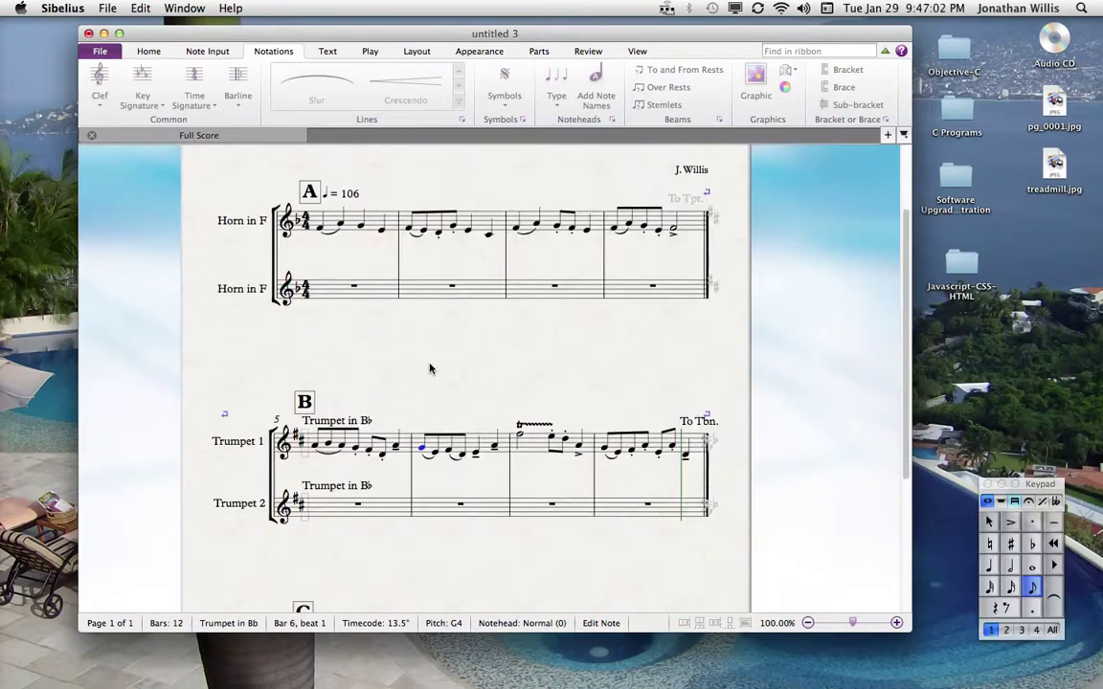
key("super+minus")
left_click_drag(494, 370, 484, 337)
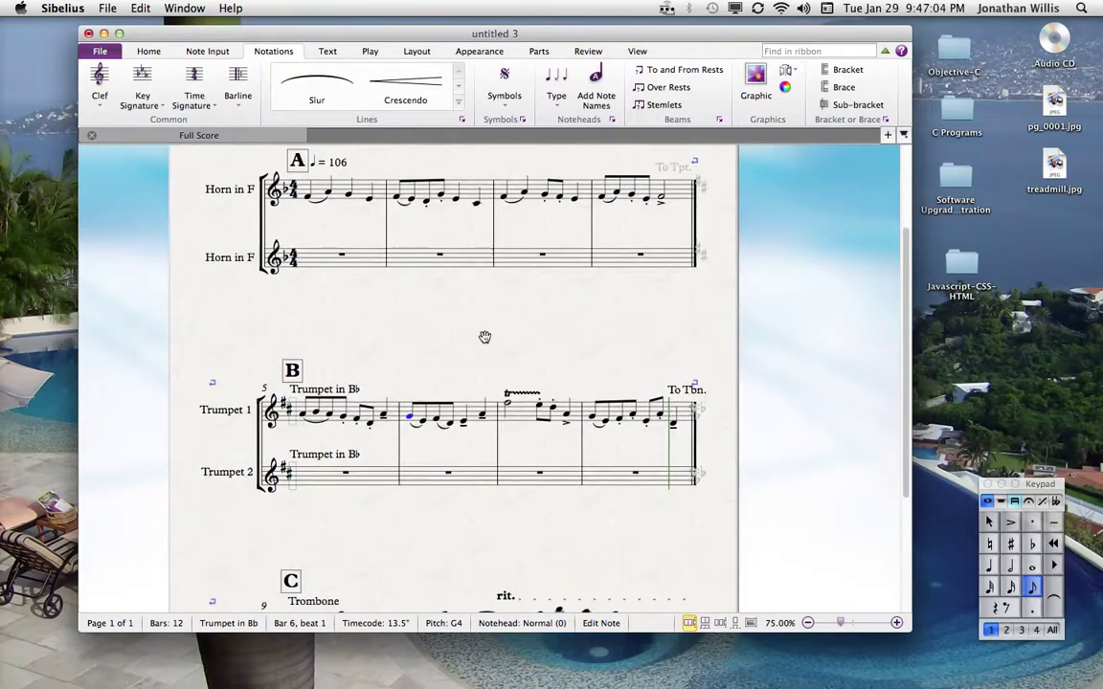